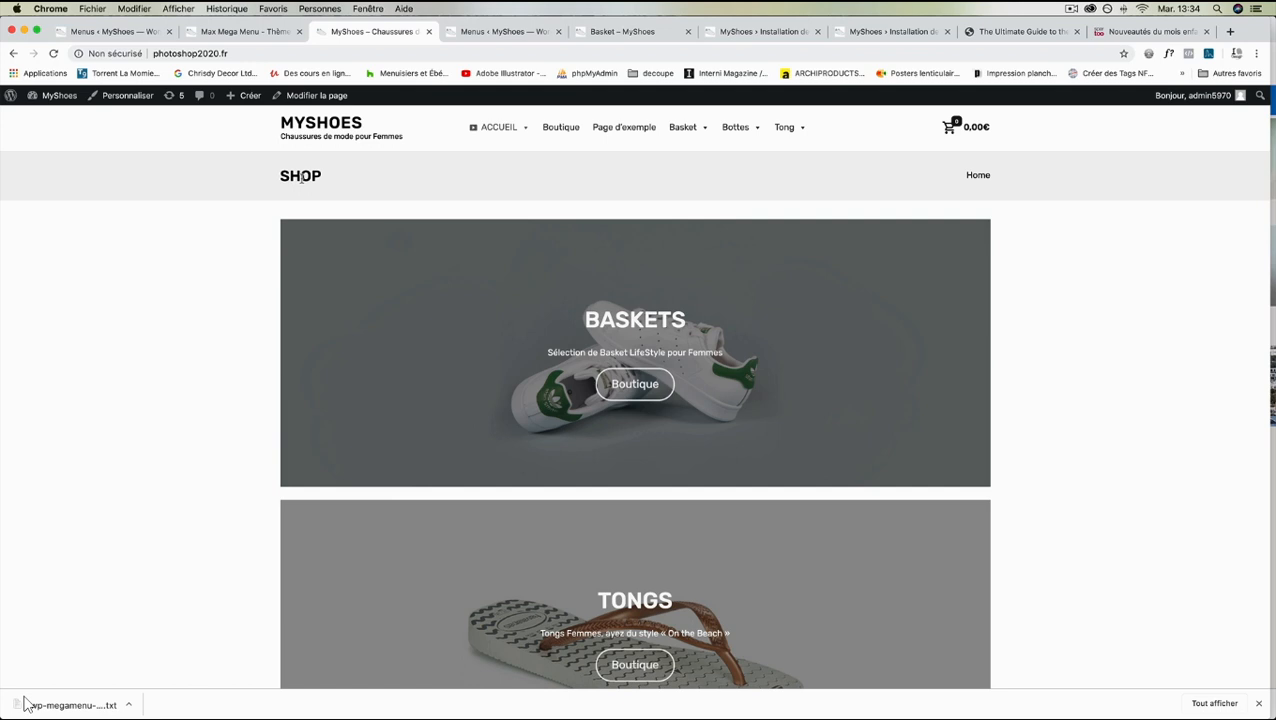
- Save the Mega Menu on the site's Menus administration page
scroll(267, 246, down, 15)
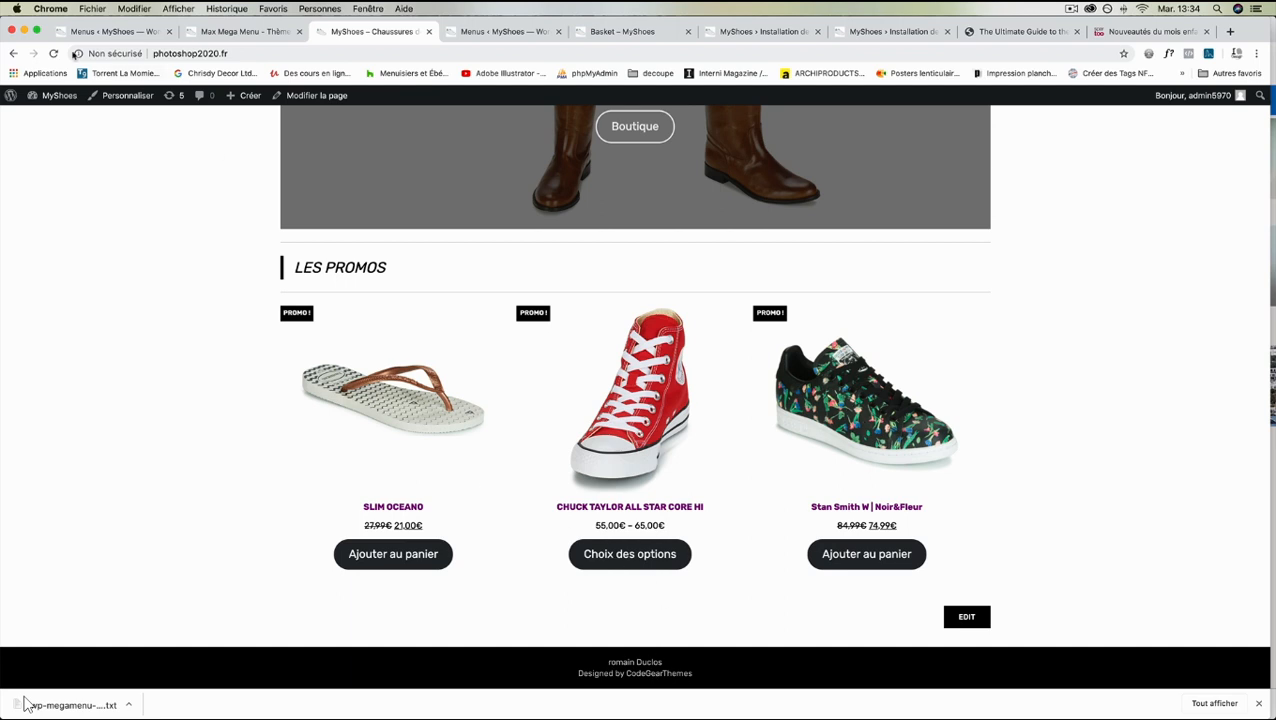
click(110, 33)
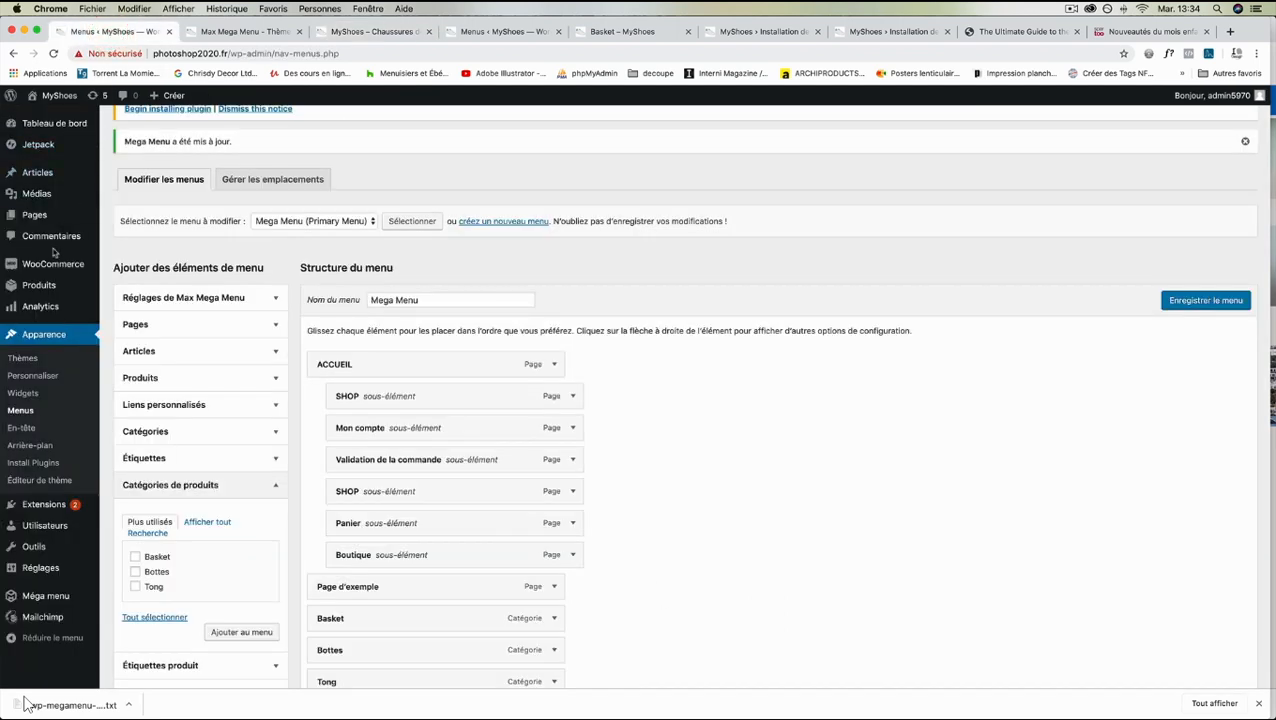
click(33, 376)
click(669, 245)
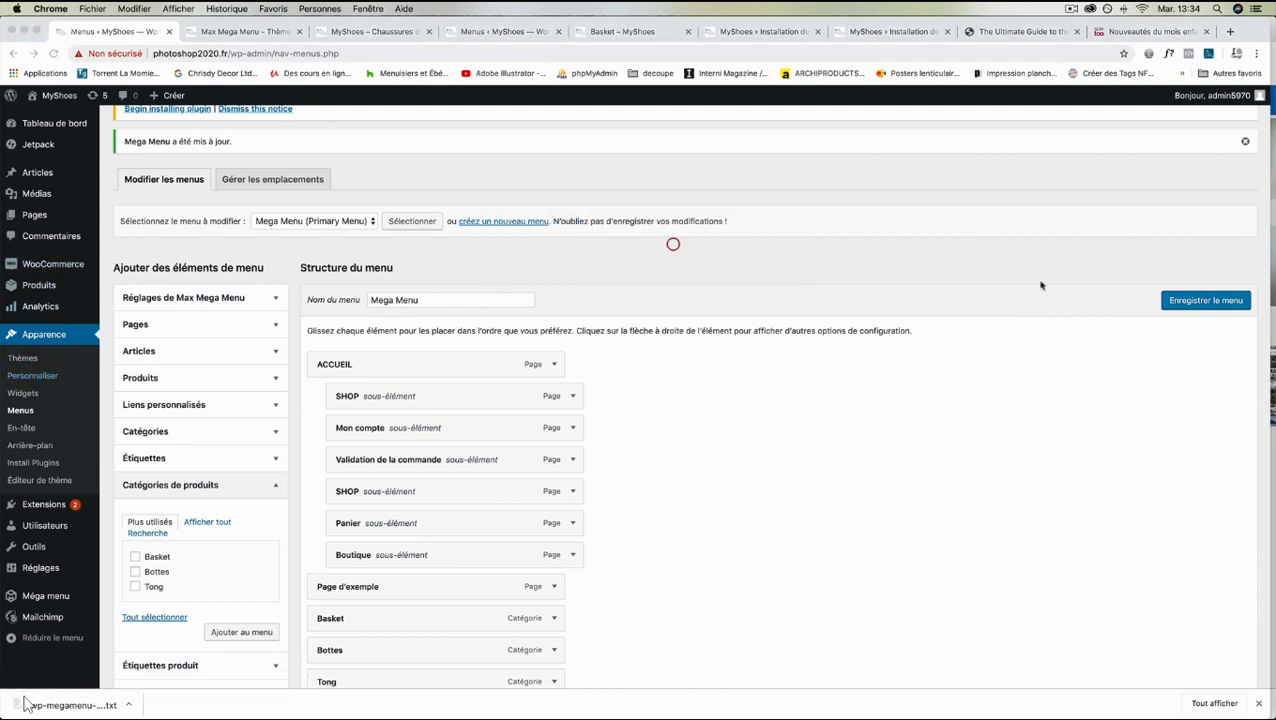
click(1203, 301)
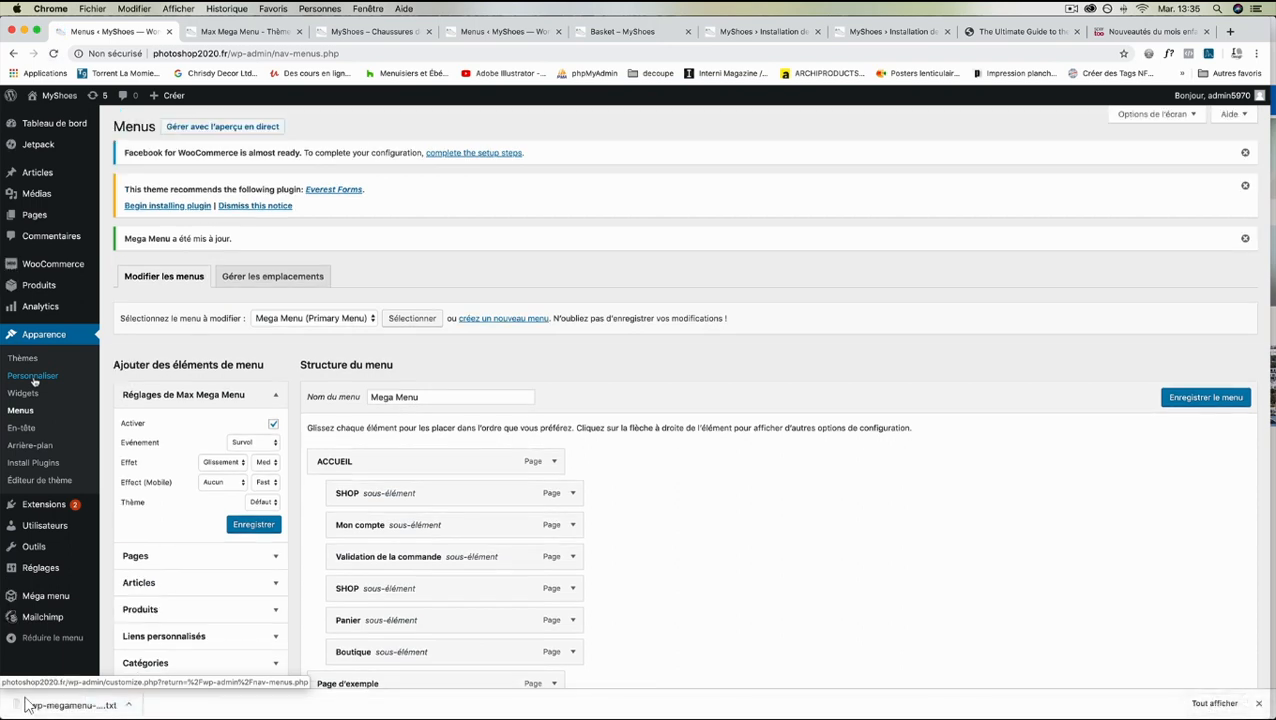
- Open the widget settings in the theme customizer and add a Catégories de produit widget to Footer Column I
click(33, 377)
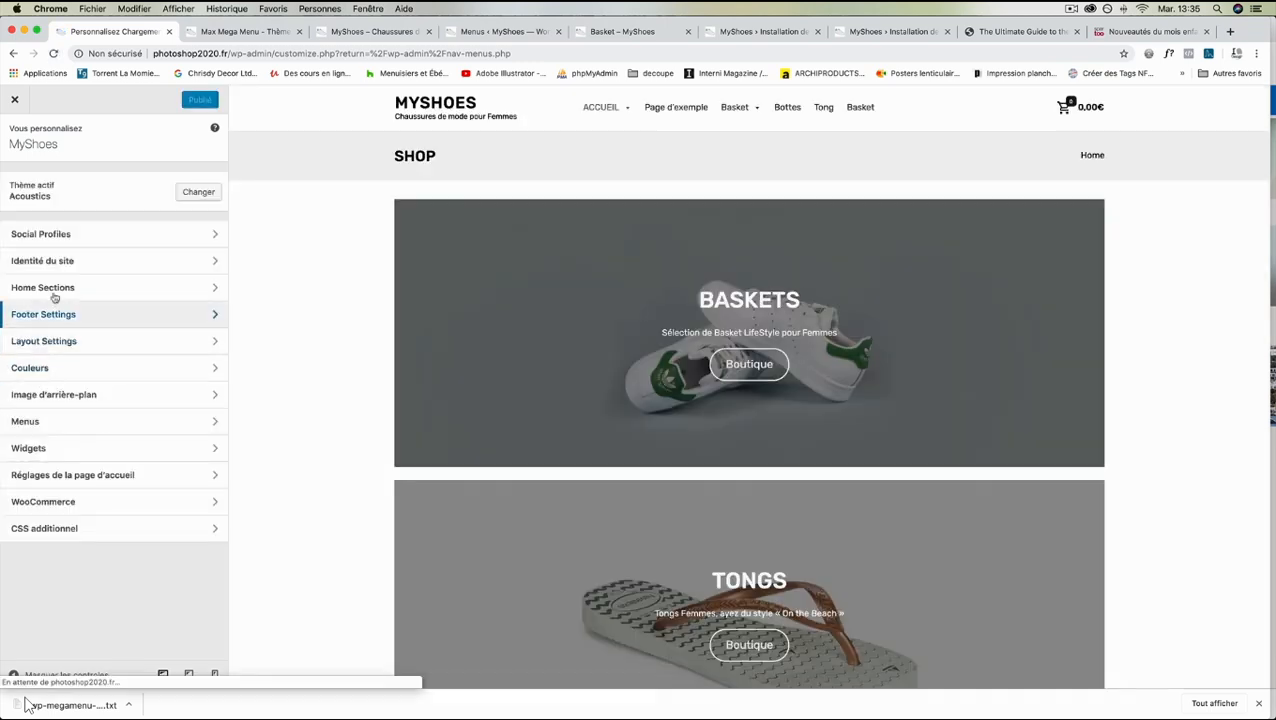
click(48, 449)
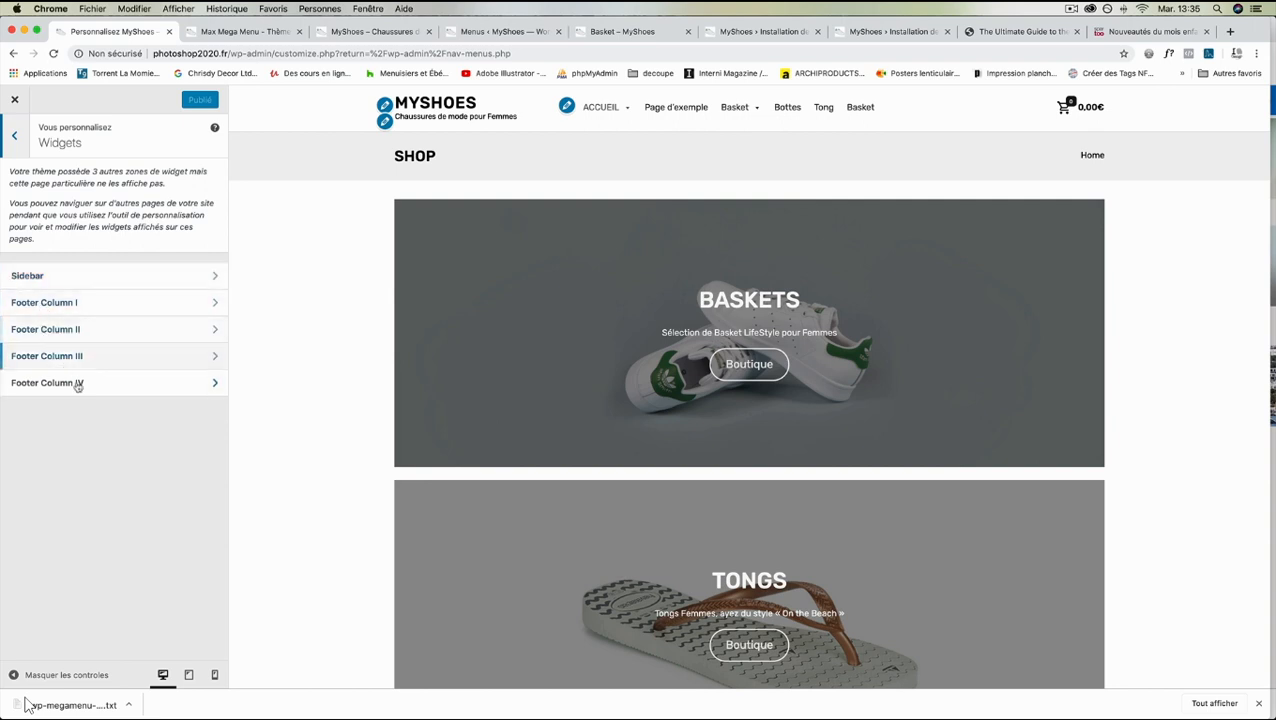
click(132, 309)
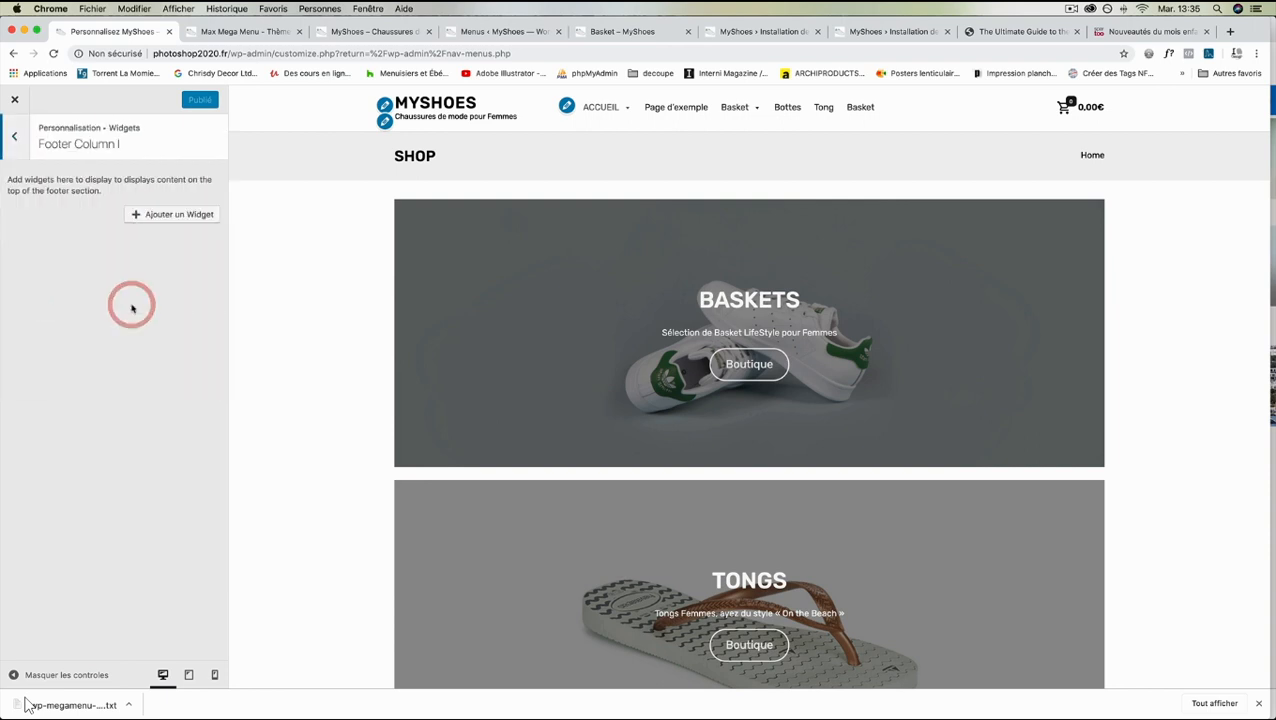
click(180, 216)
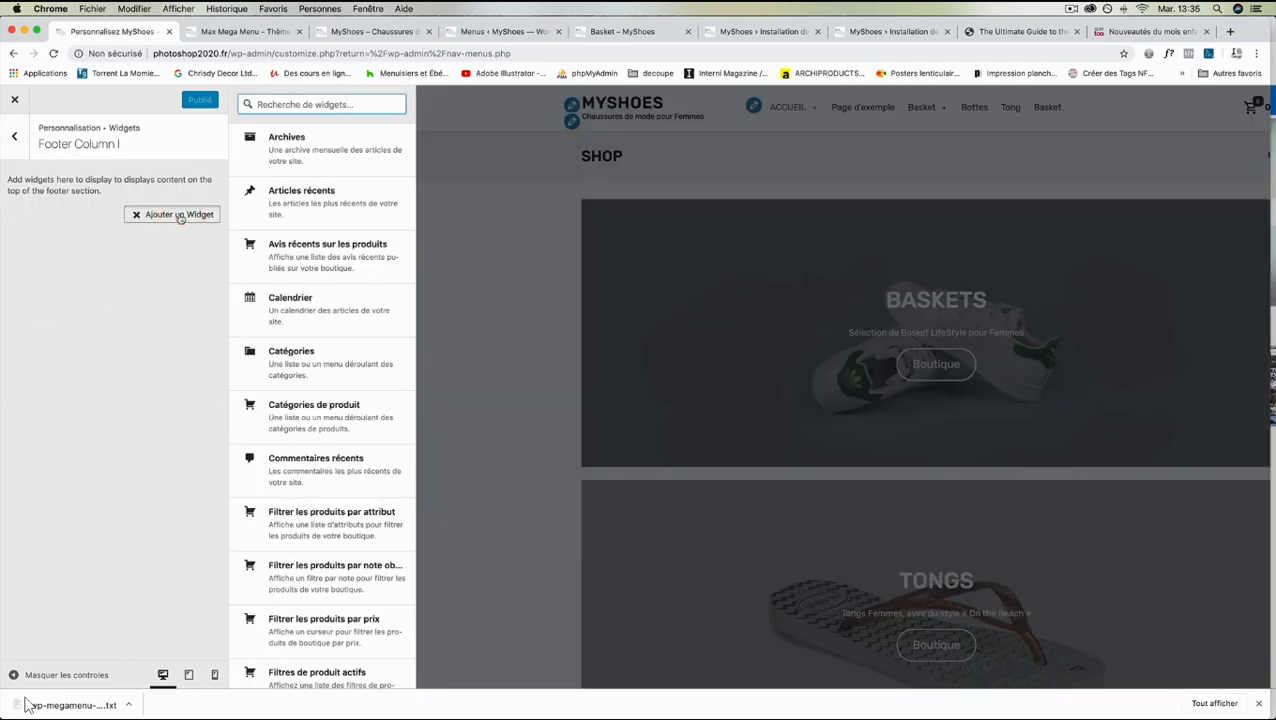
click(315, 415)
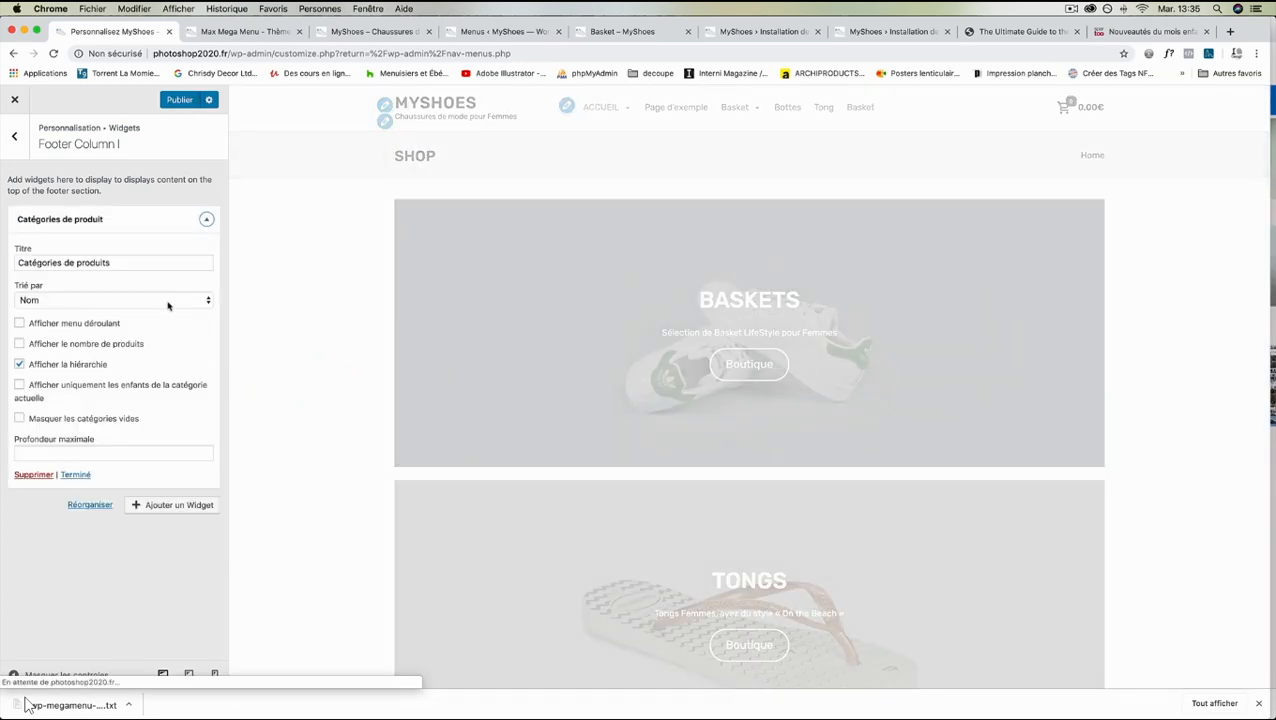
- Set the product categories widget to show only children of the current category and to hide empty categories
scroll(280, 427, down, 4)
scroll(280, 427, down, 8)
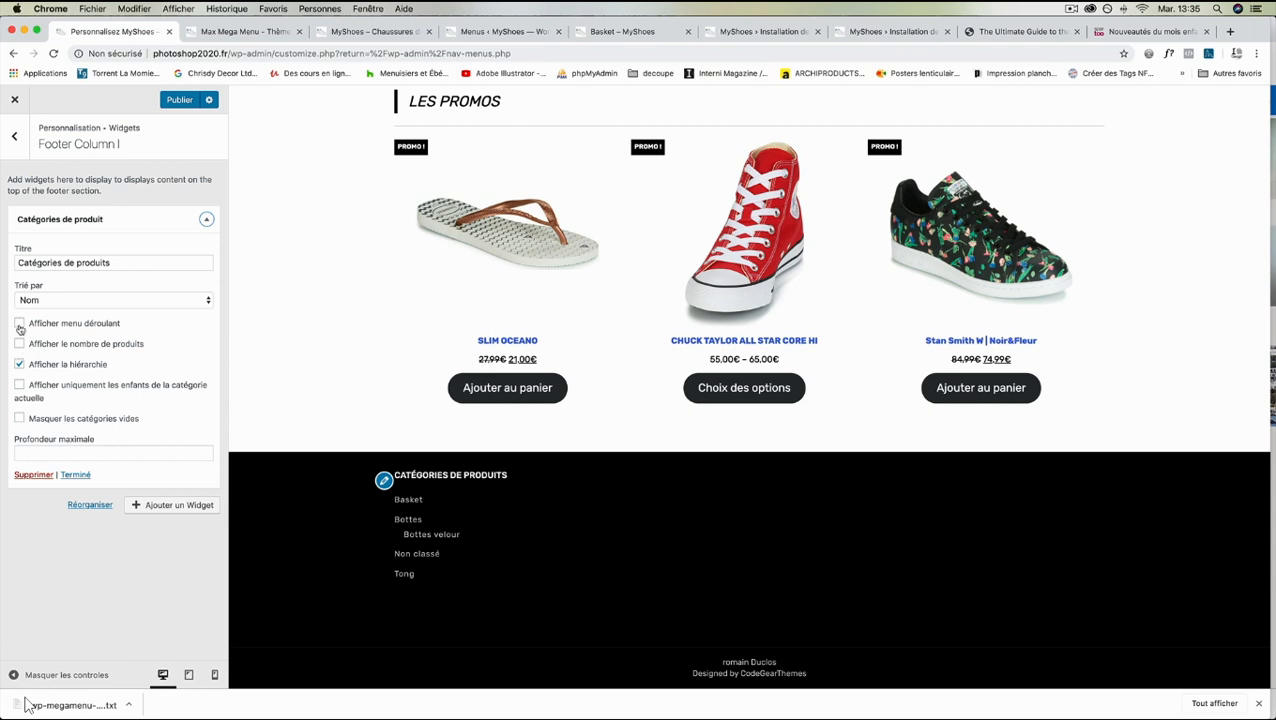
click(19, 385)
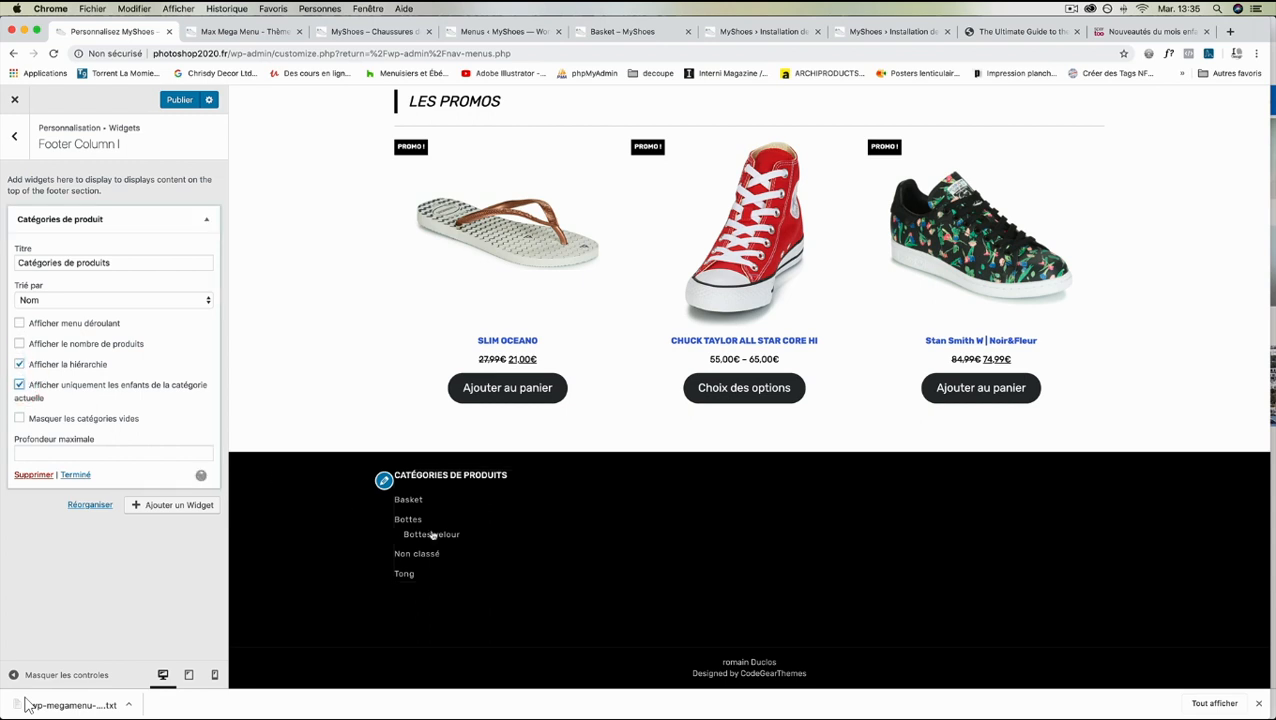
click(18, 419)
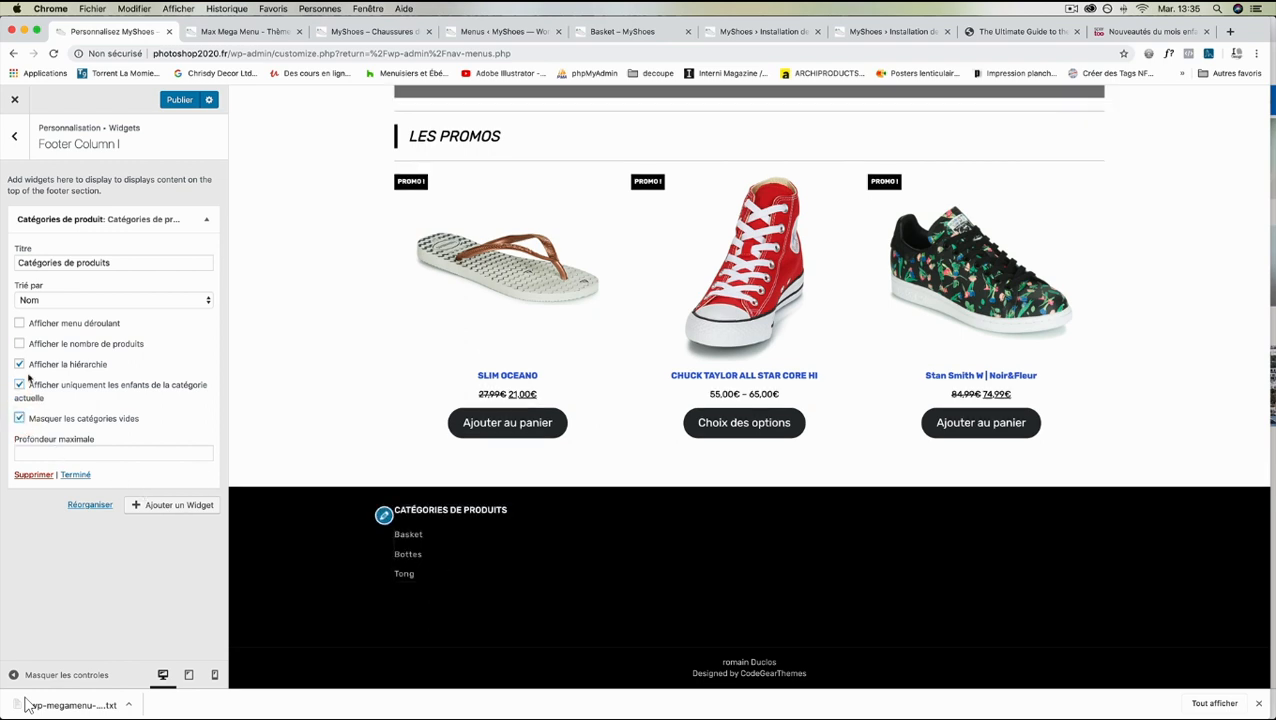
click(70, 262)
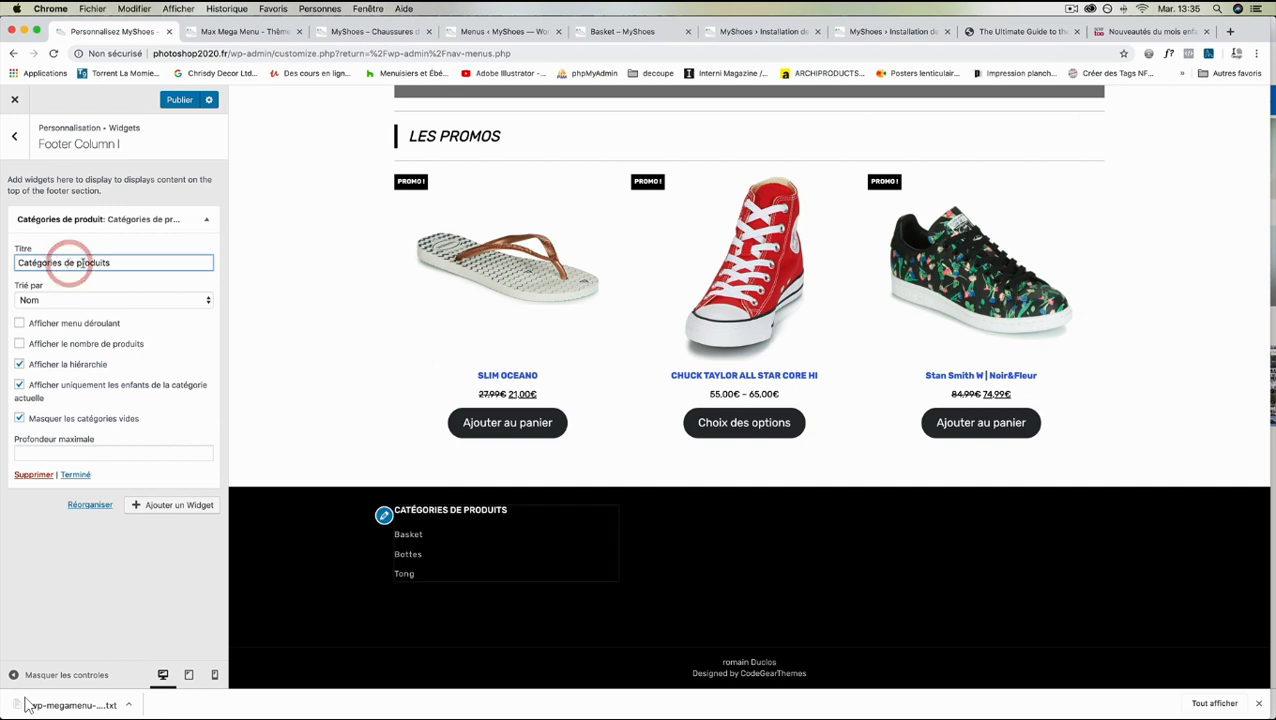
click(116, 262)
drag(79, 262, 2, 258)
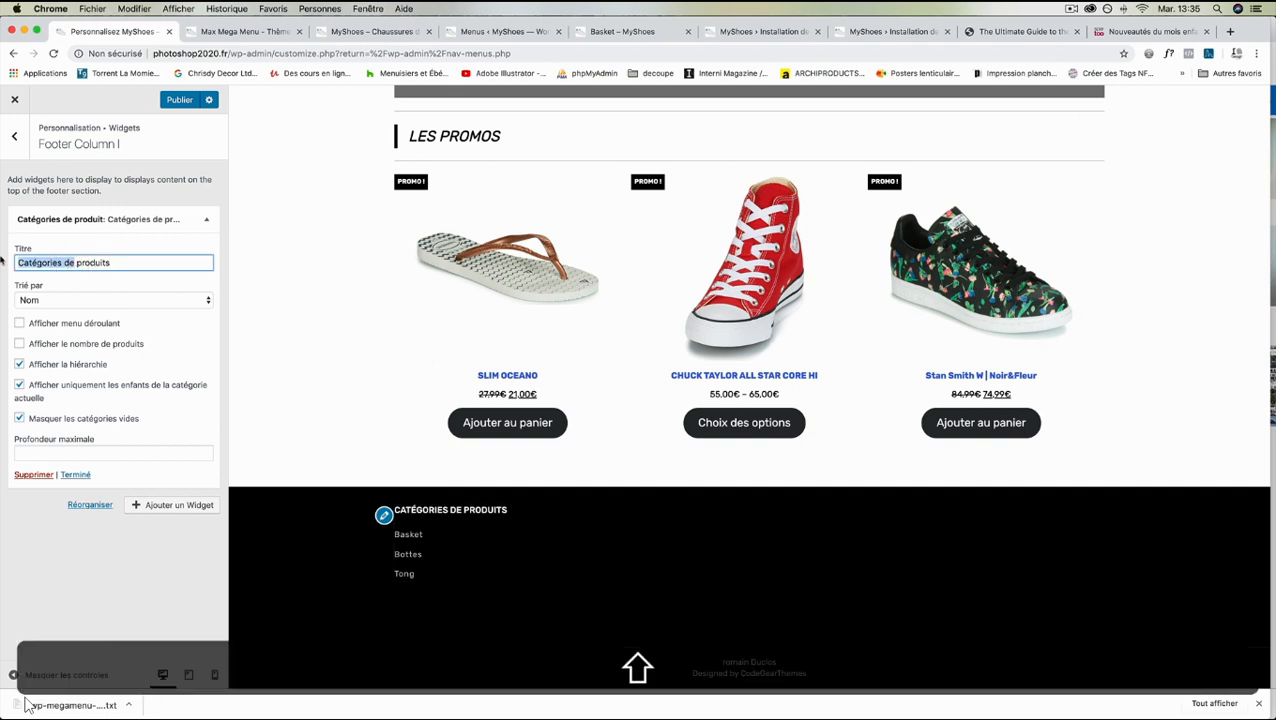
click(54, 250)
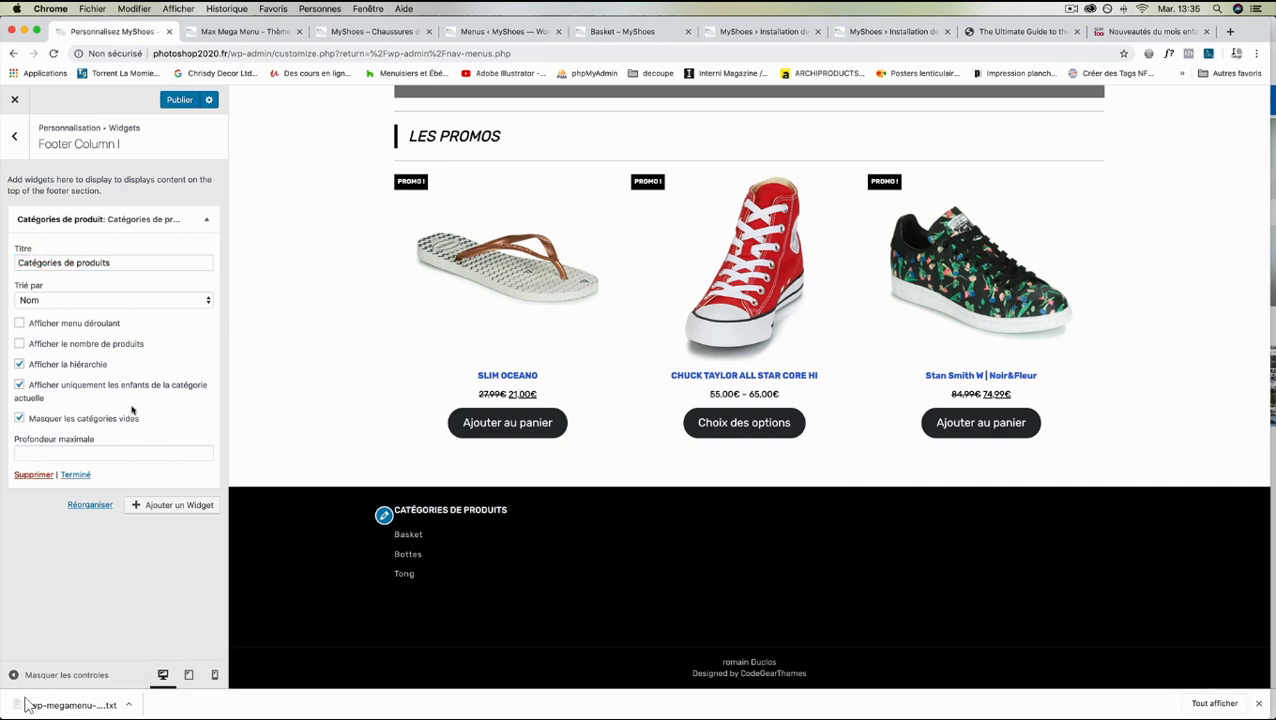
- Add an Image widget to Footer Column II
click(14, 136)
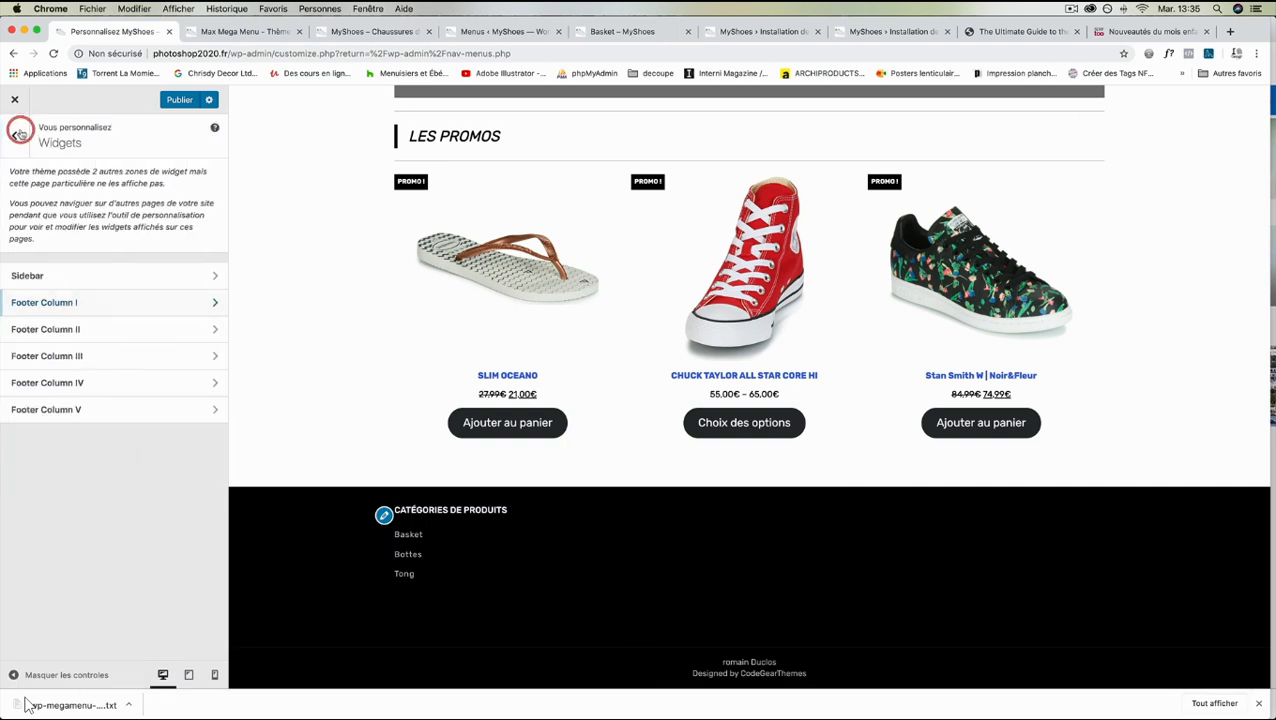
click(100, 330)
click(145, 216)
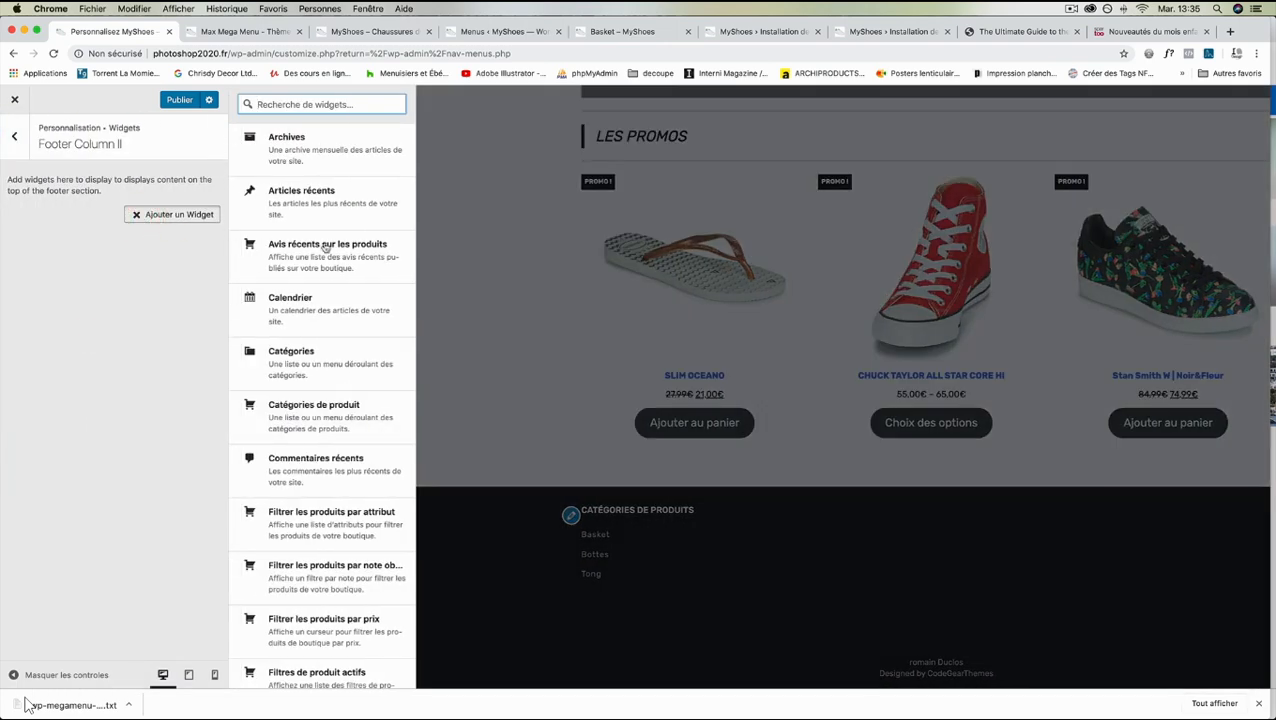
scroll(340, 260, down, 10)
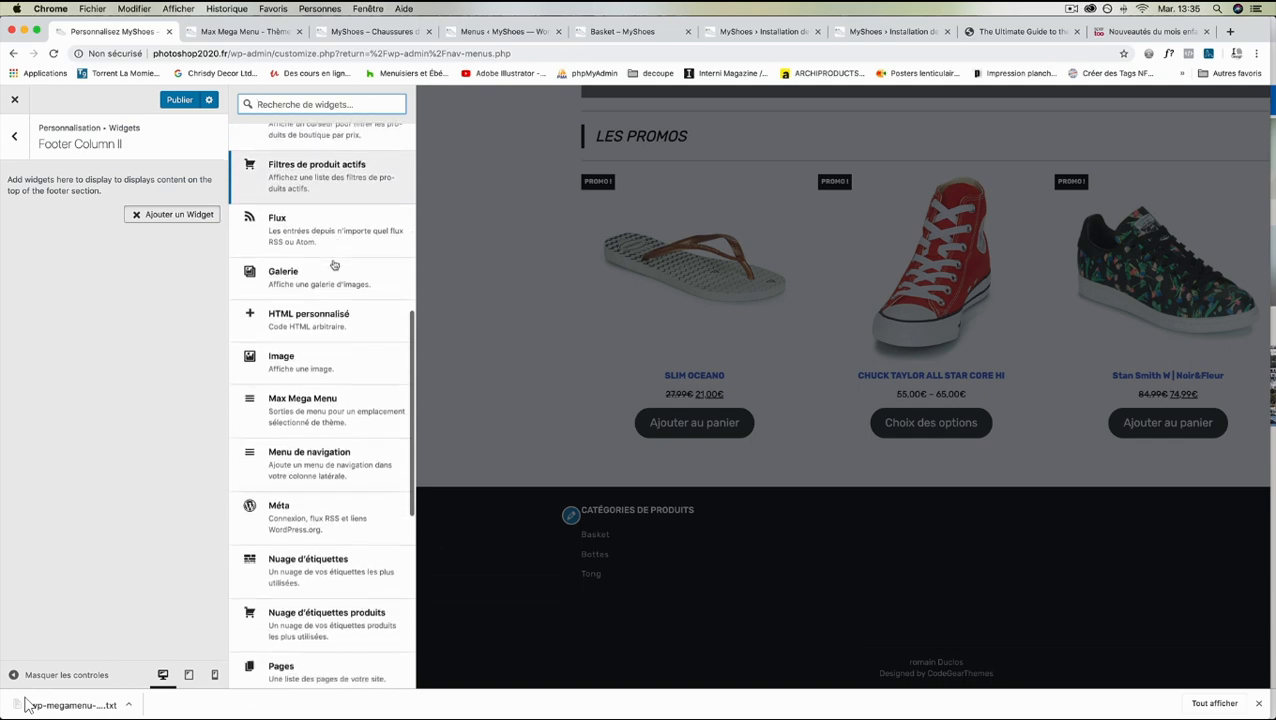
scroll(325, 300, down, 1)
click(322, 312)
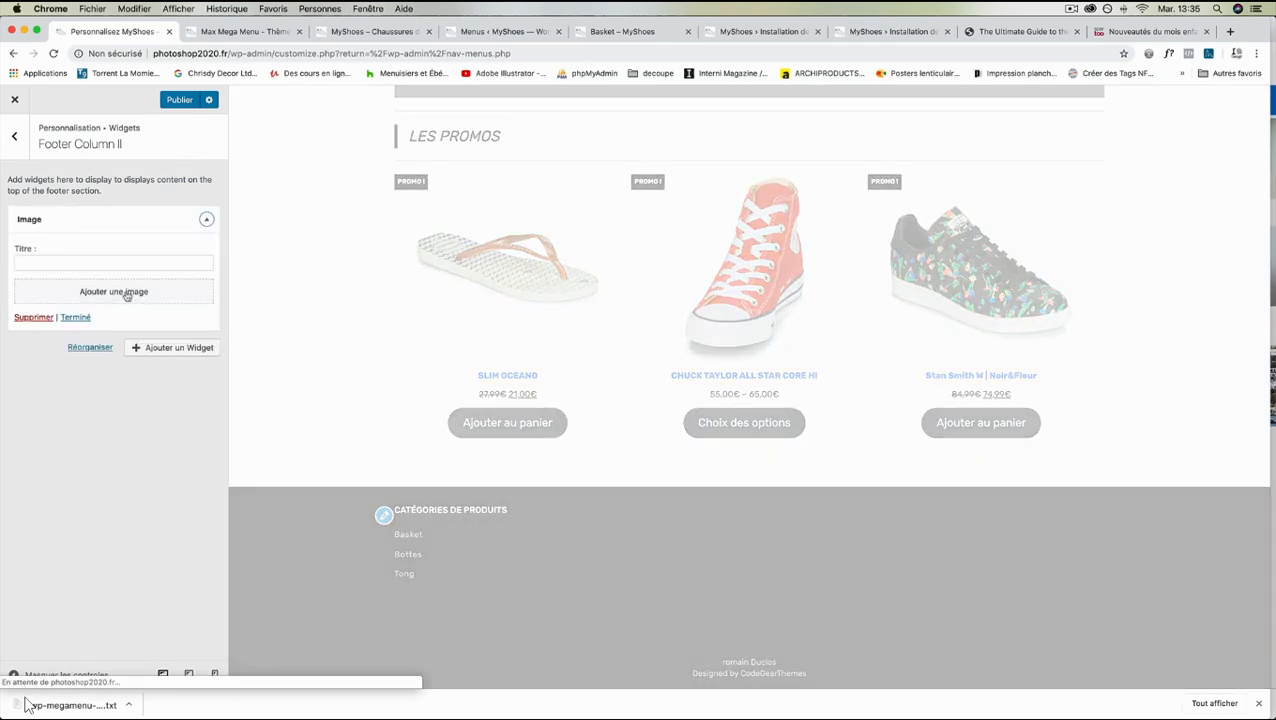
- Insert the media library picture adidas-Originals-STAN-SMITH-W-15652259_350_A.jpg into the Footer Column II Image widget
click(126, 293)
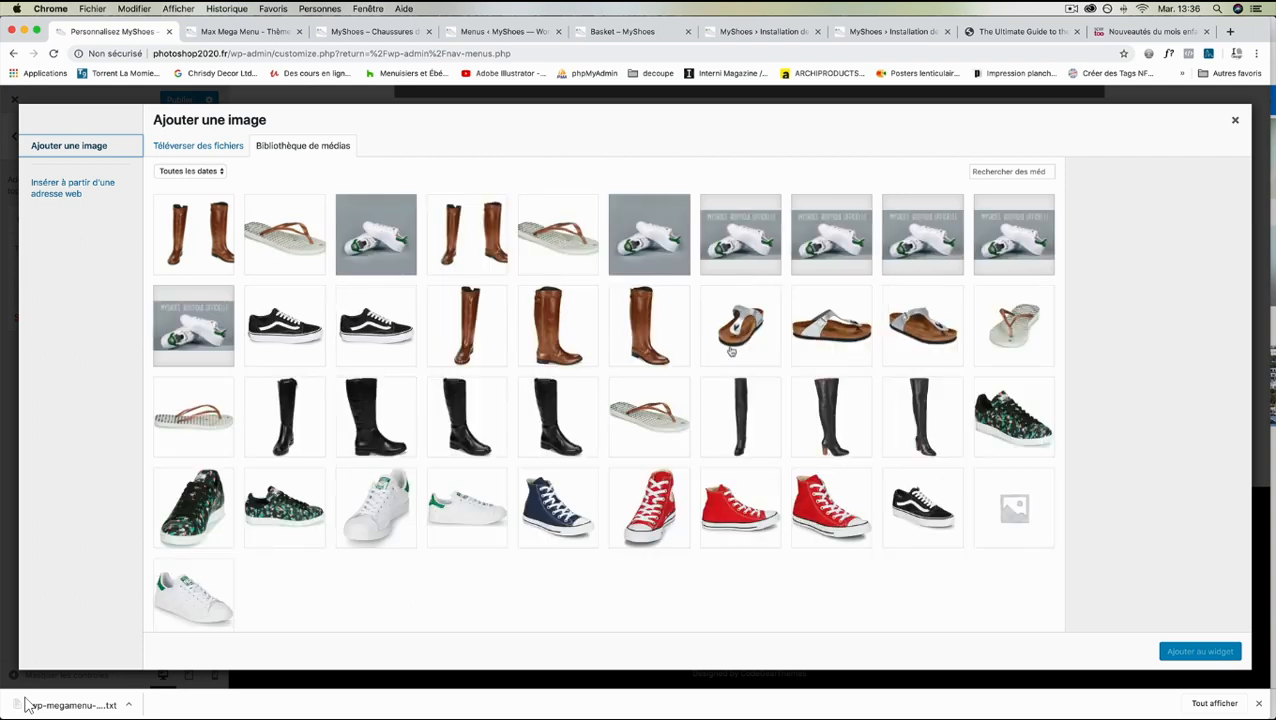
click(1013, 416)
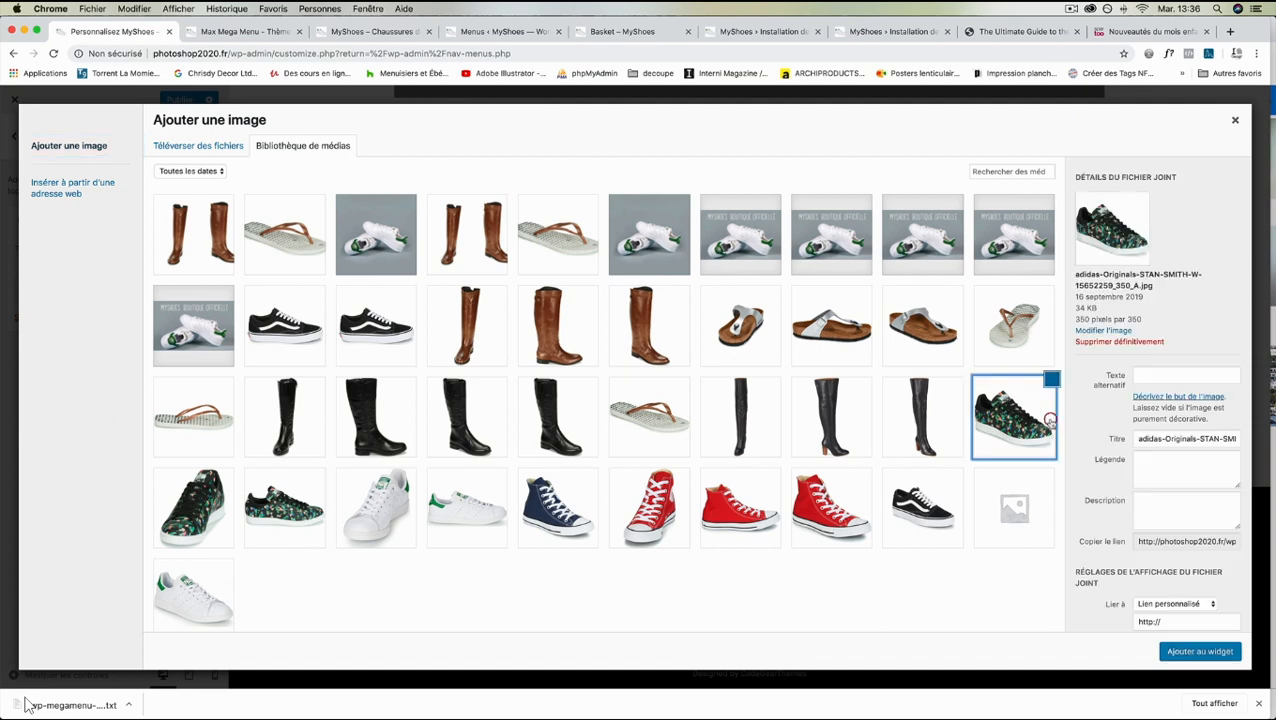
click(1200, 652)
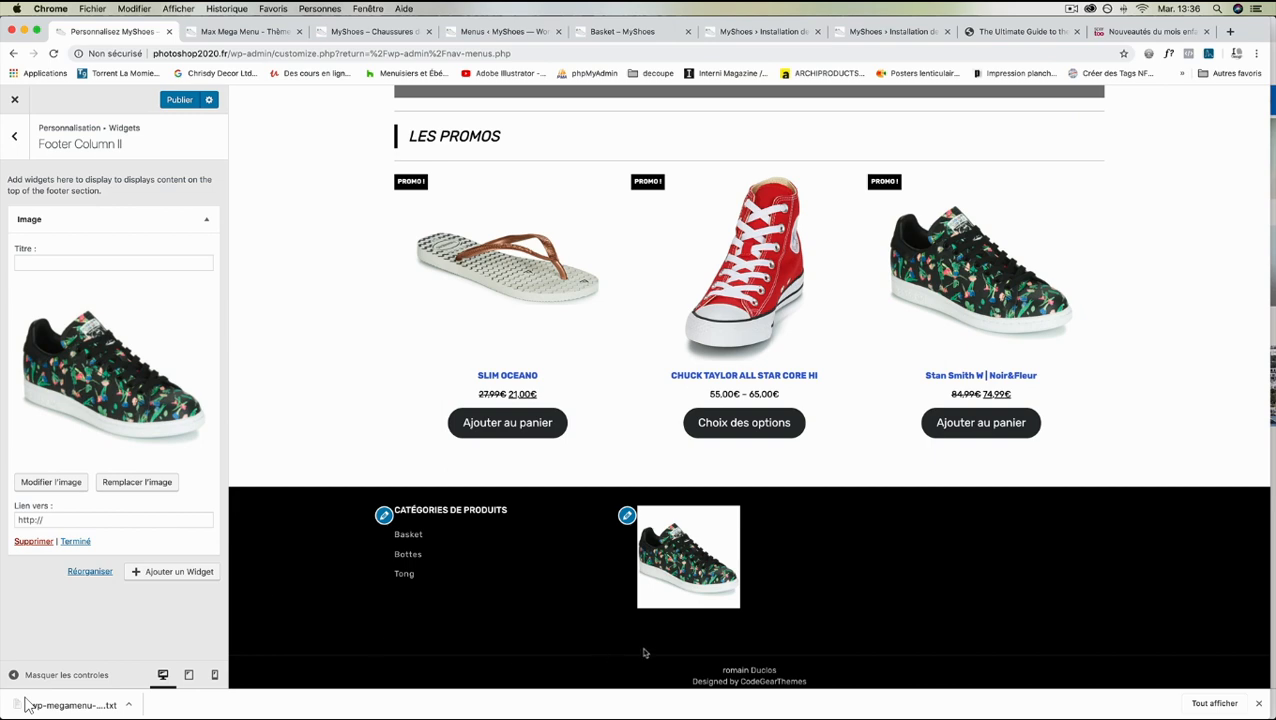
- Add a Rechercher widget to Footer Column III
click(14, 136)
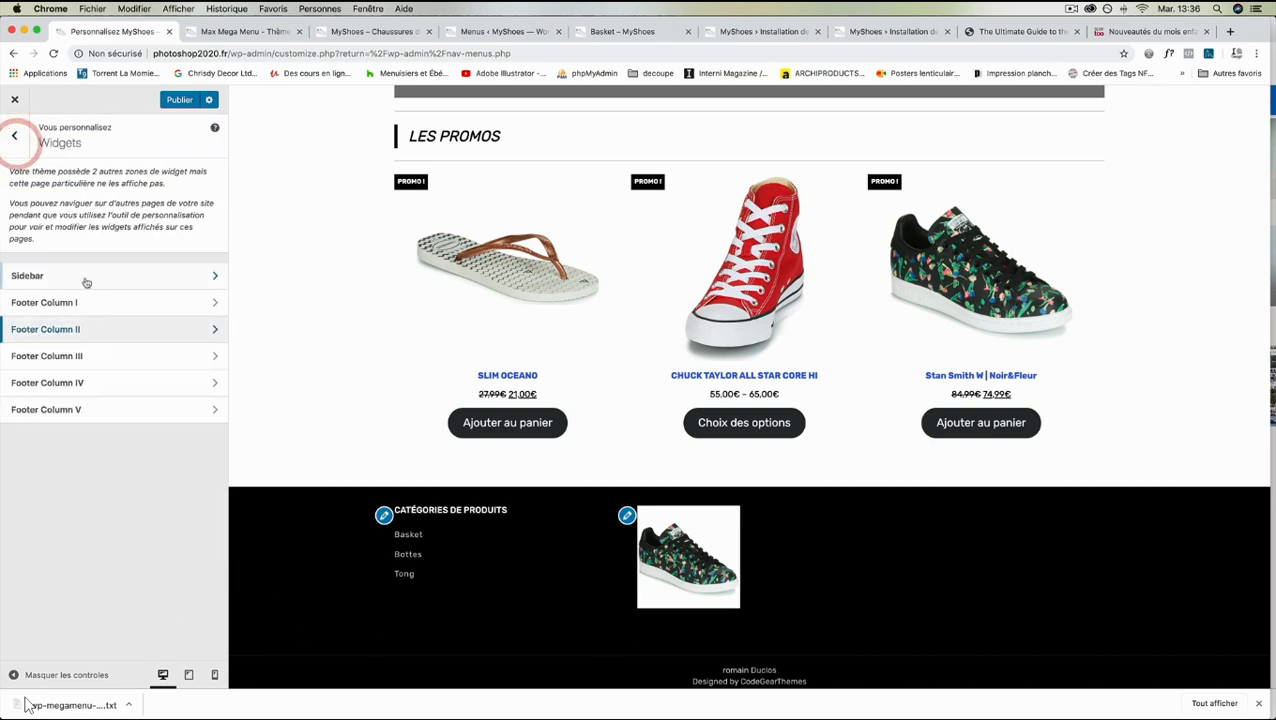
click(100, 356)
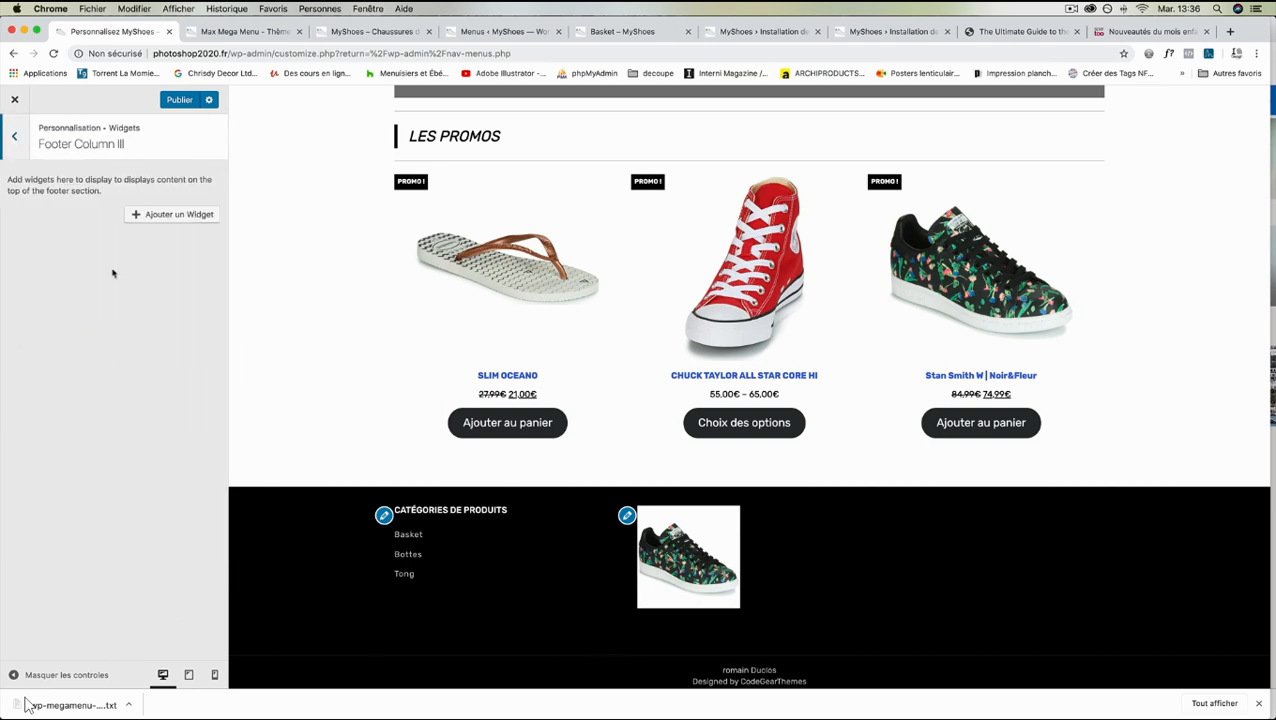
click(155, 214)
scroll(298, 328, down, 3)
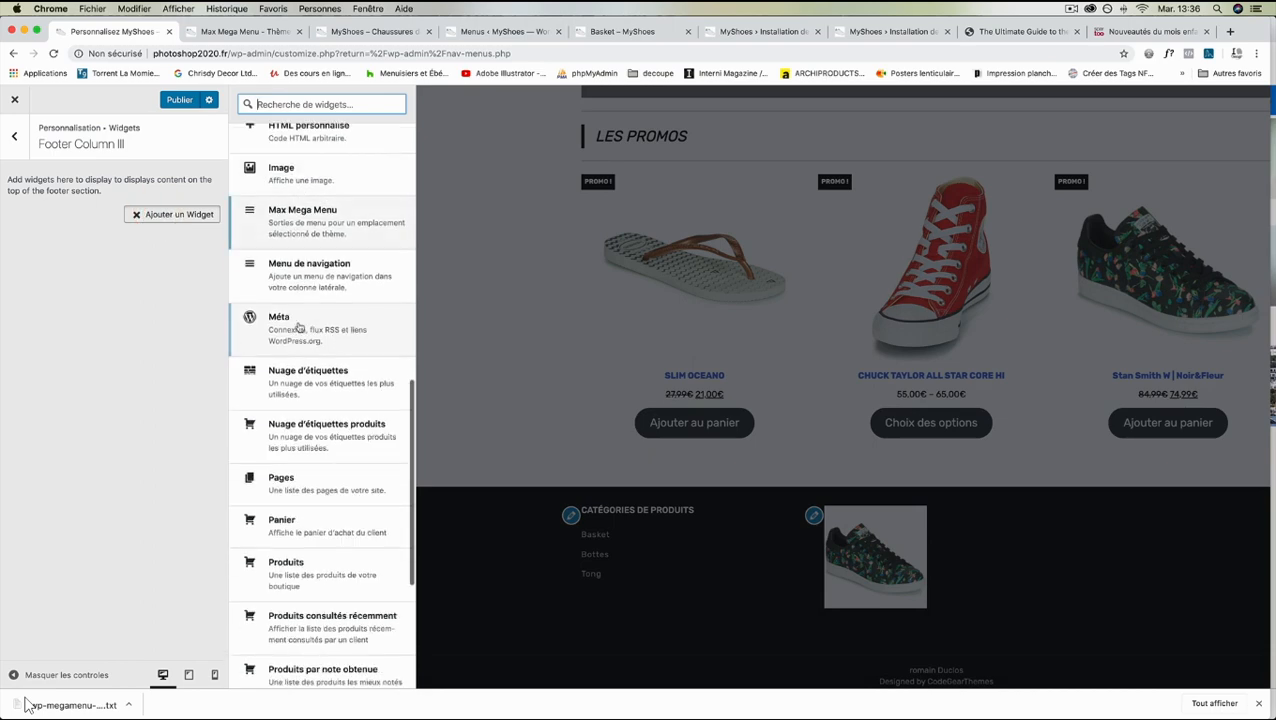
scroll(298, 328, down, 3)
click(322, 591)
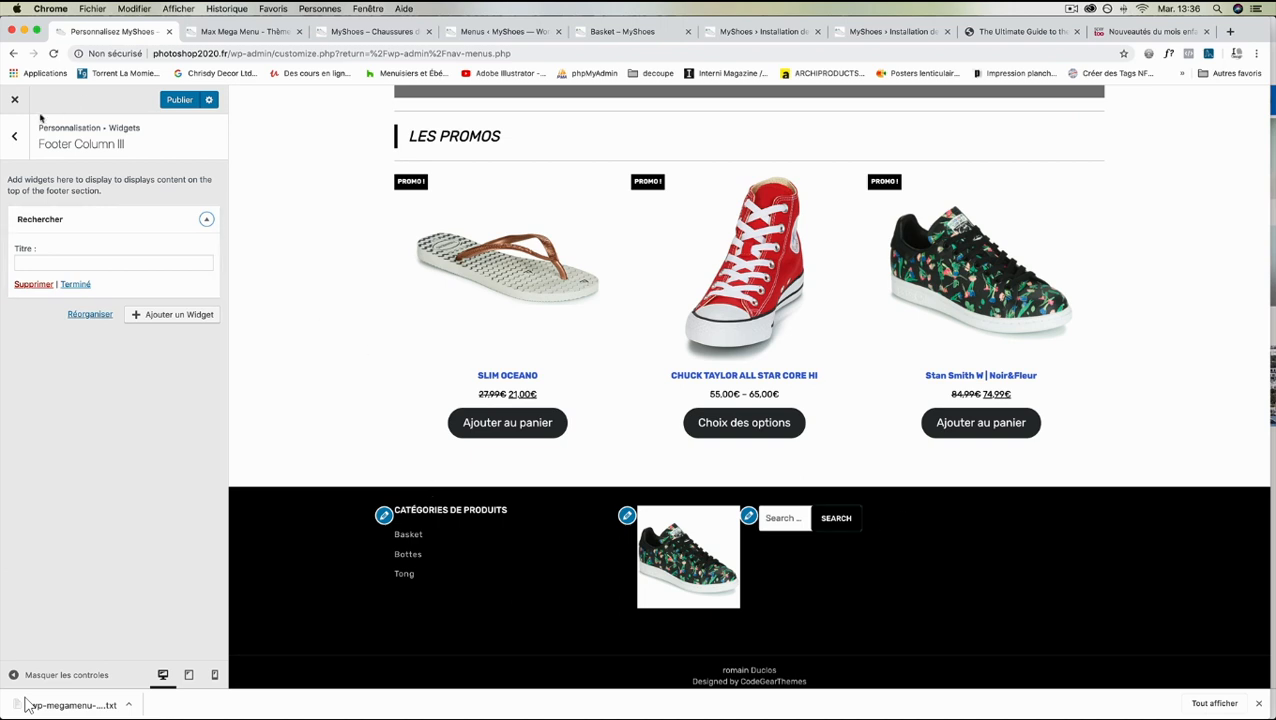
- Add a Rechercher un produit widget to Footer Column IV
click(14, 135)
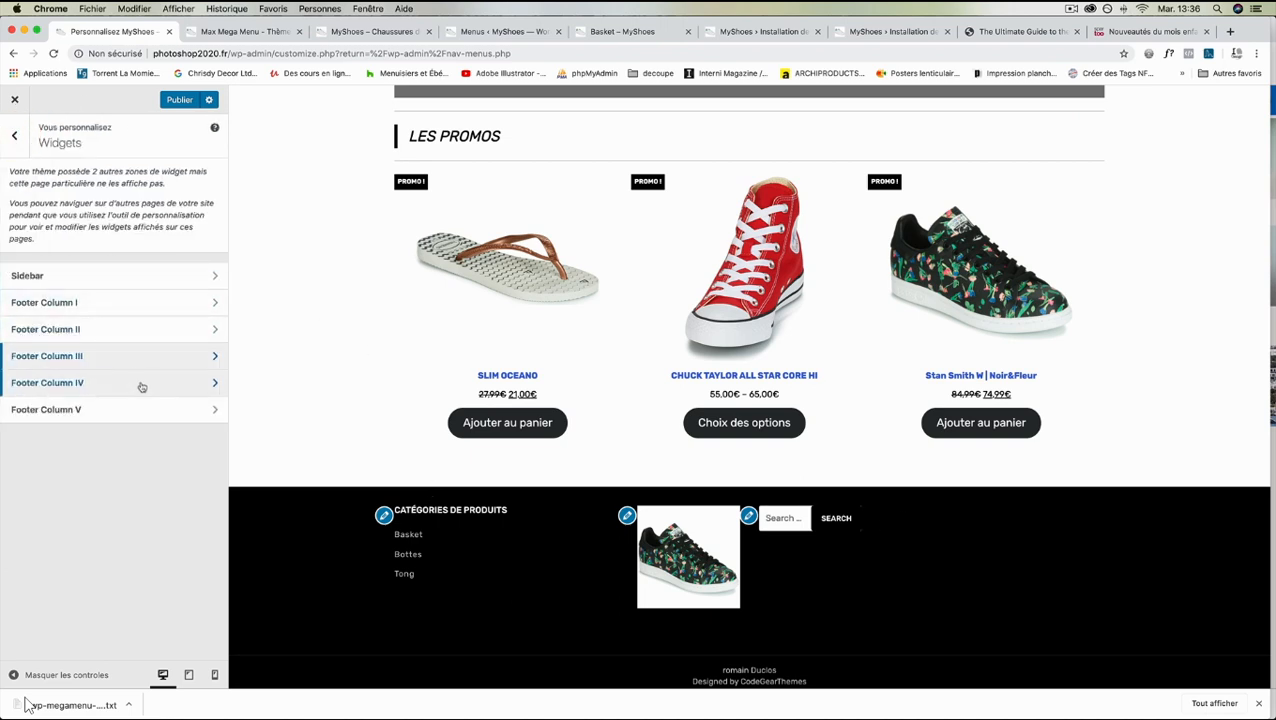
click(141, 383)
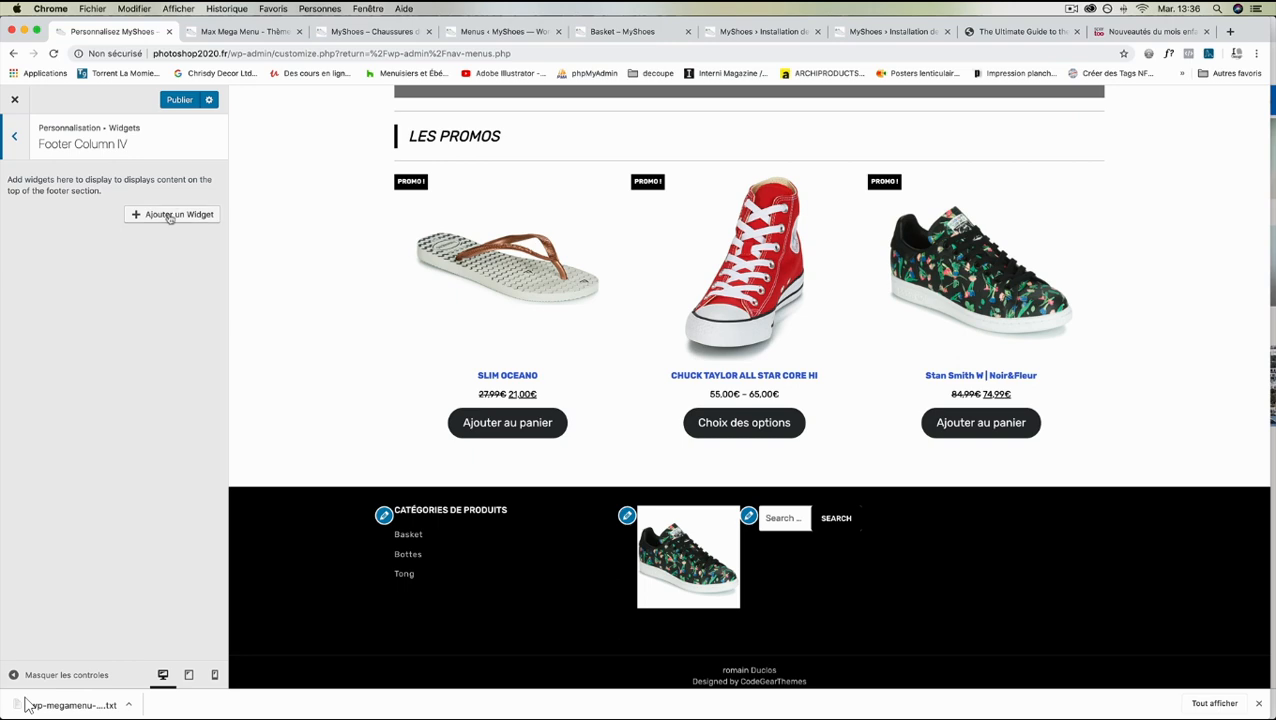
click(170, 216)
scroll(330, 360, down, 3)
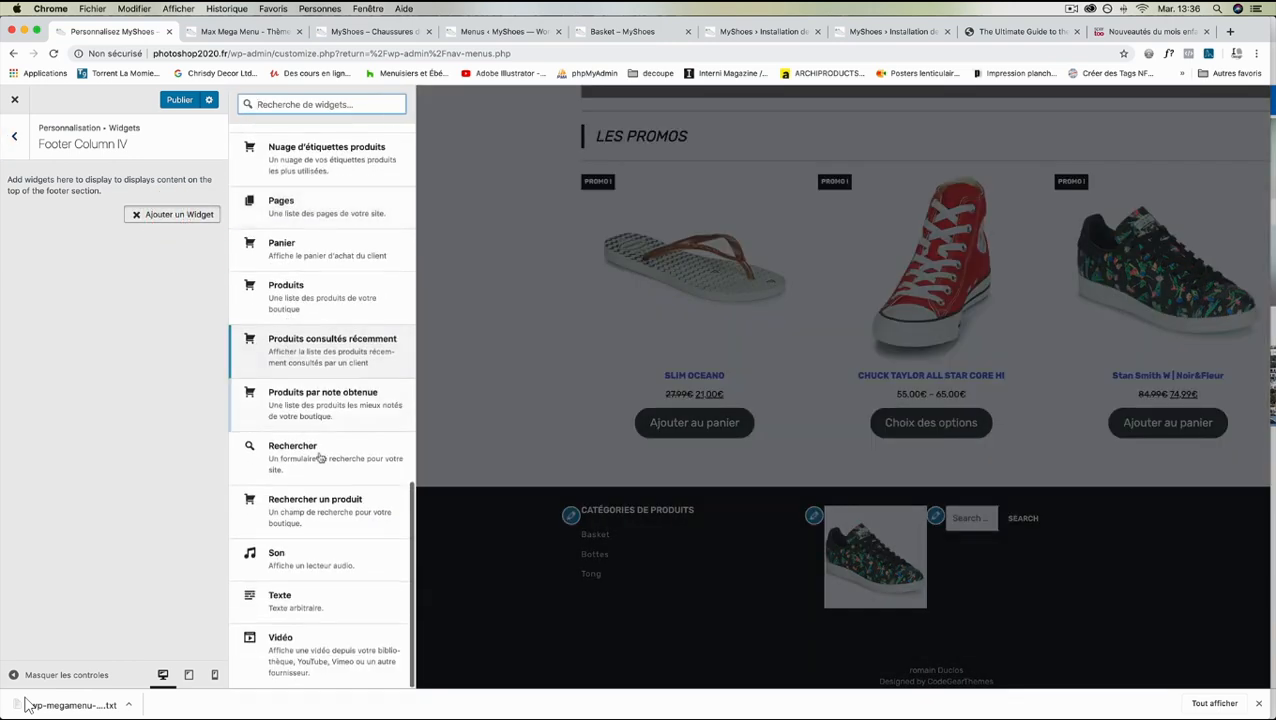
click(326, 506)
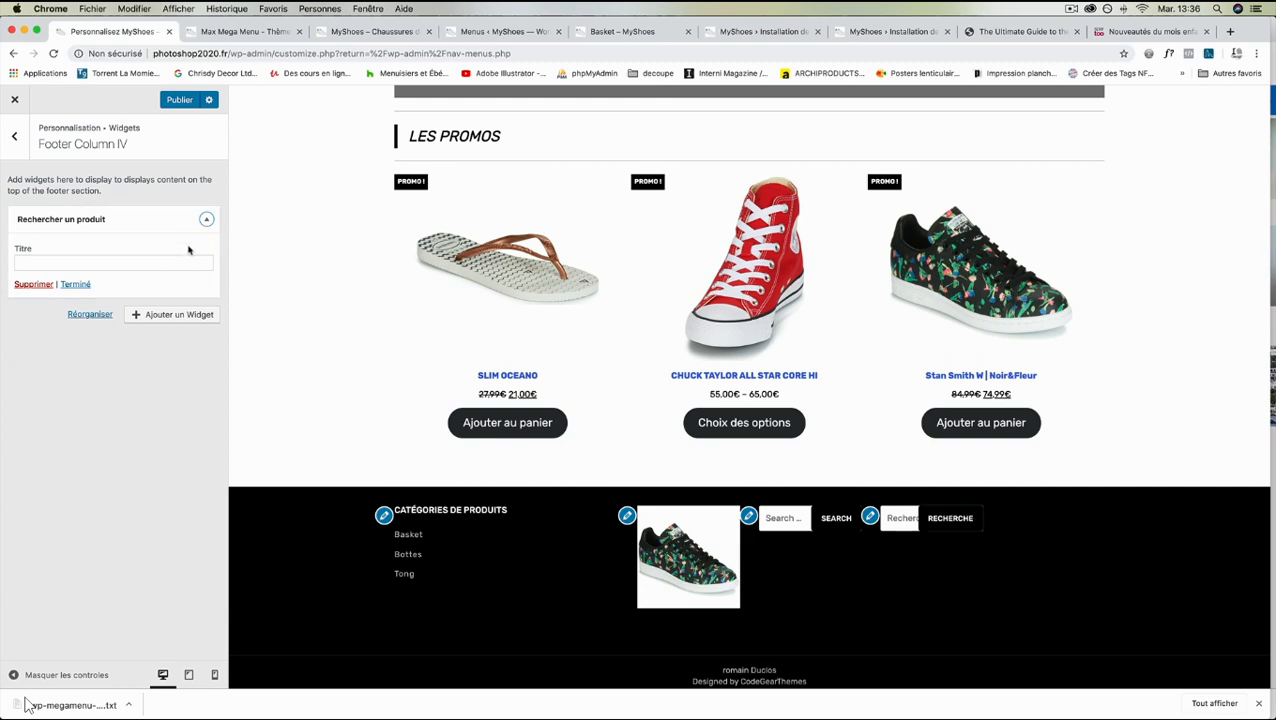
- Add a Texte widget below the product search in Footer Column IV and title it "Notre boutique officiel"
click(183, 314)
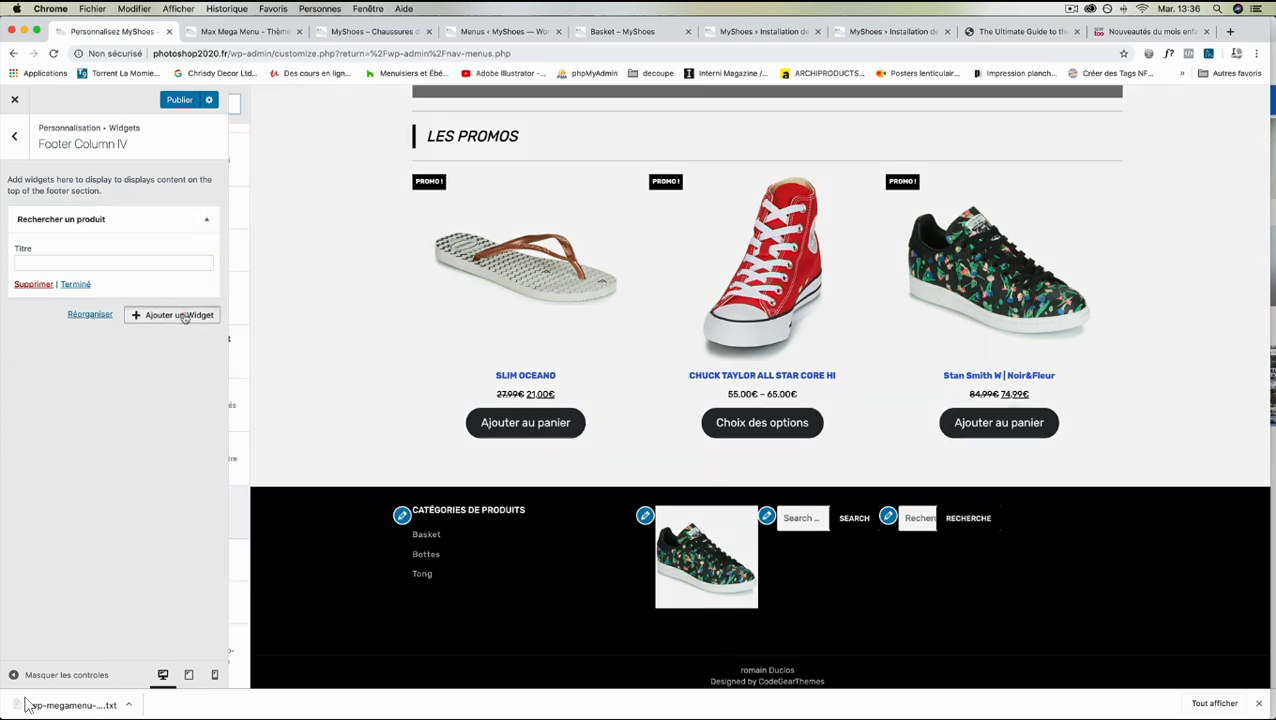
click(300, 600)
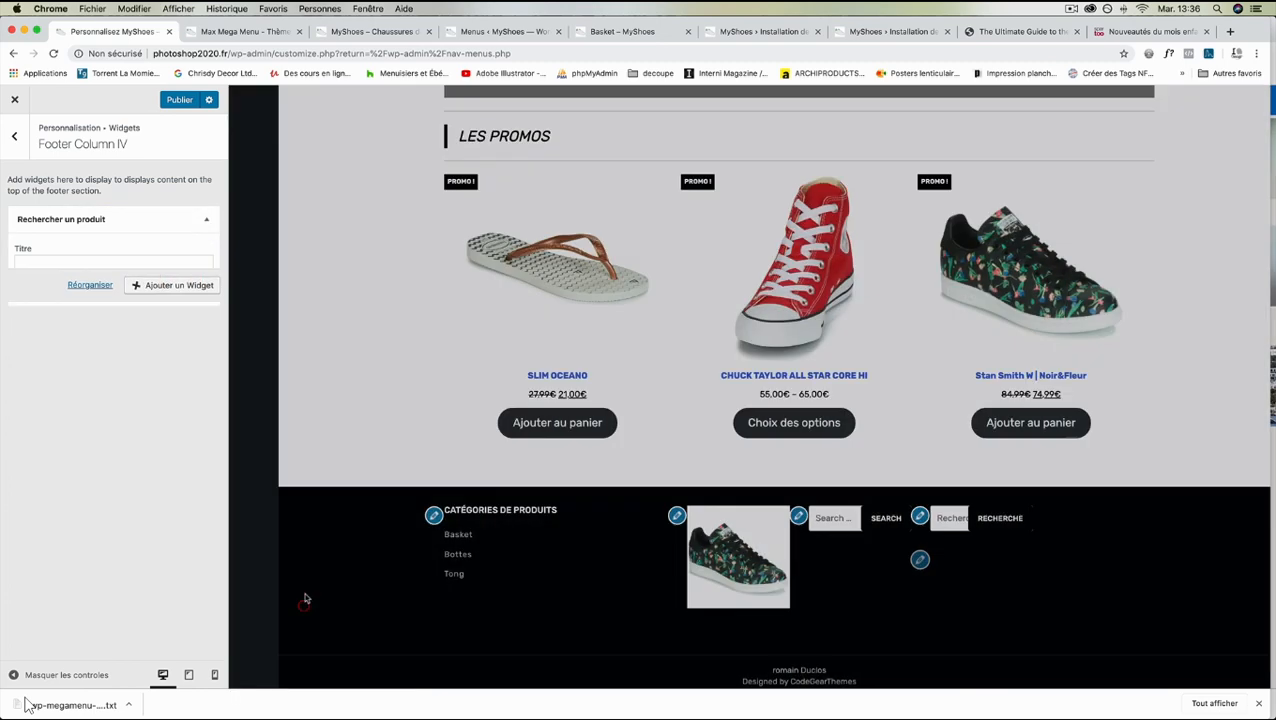
click(100, 296)
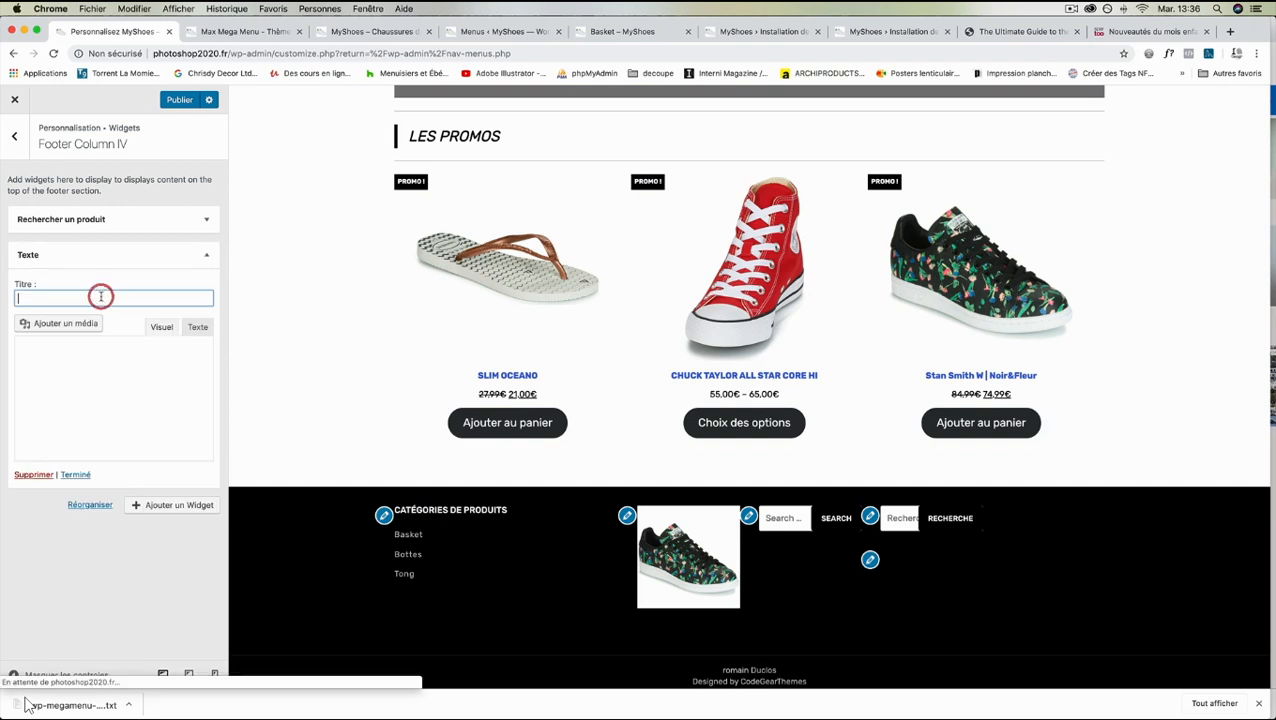
text(Notre )
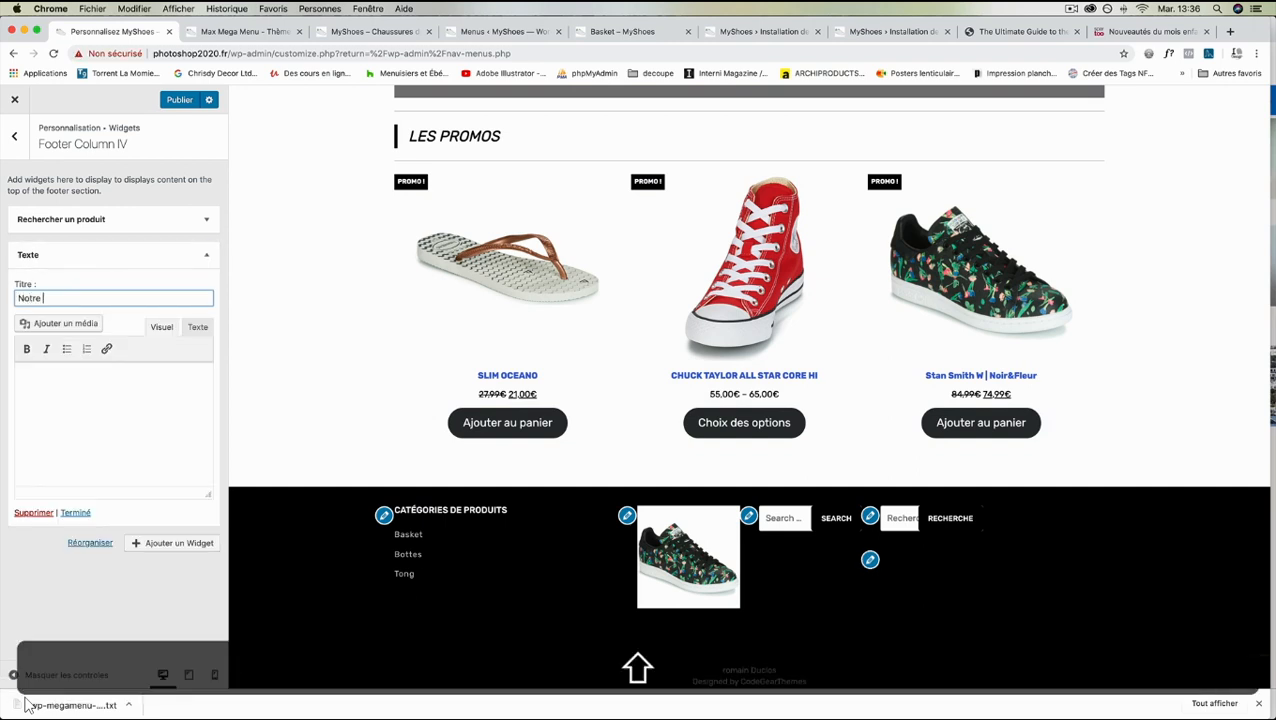
text(boutique officiel)
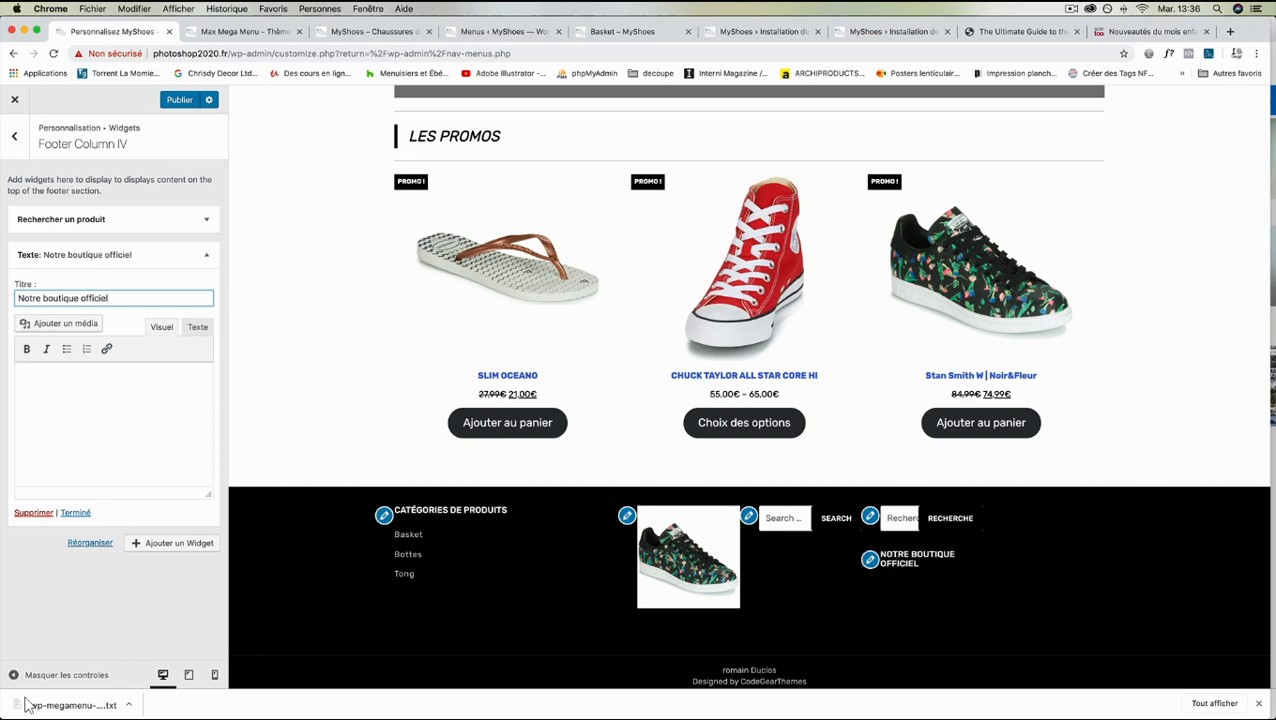
- Enter "Chaussure" and "Basket" on separate lines as the content of the Texte widget in Footer Column IV
click(105, 419)
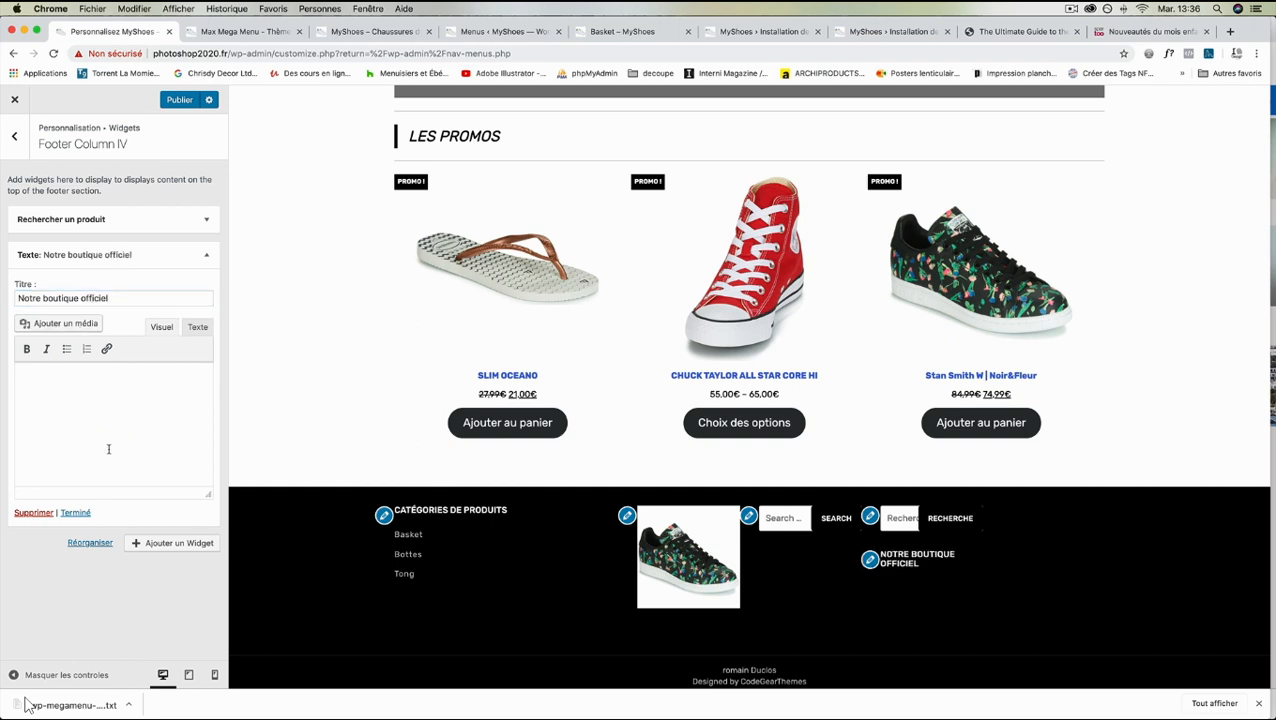
text(Chauss)
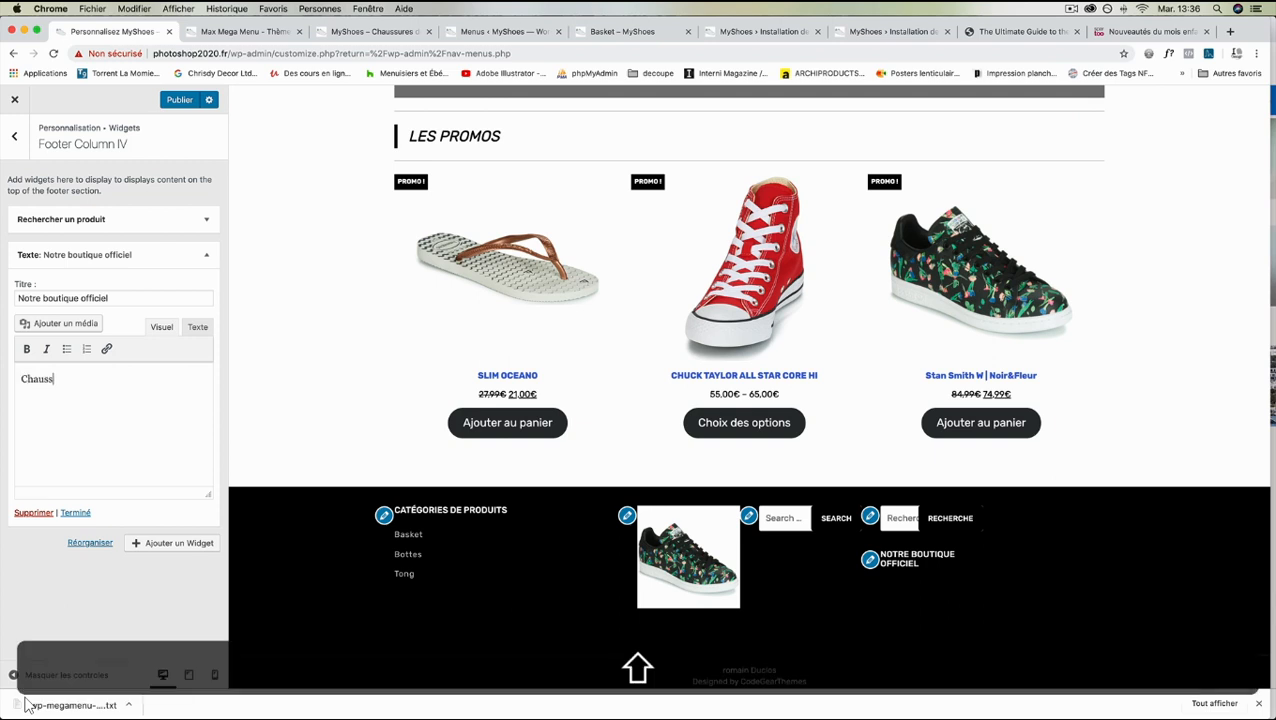
text(ure)
key(Return)
text(Basket)
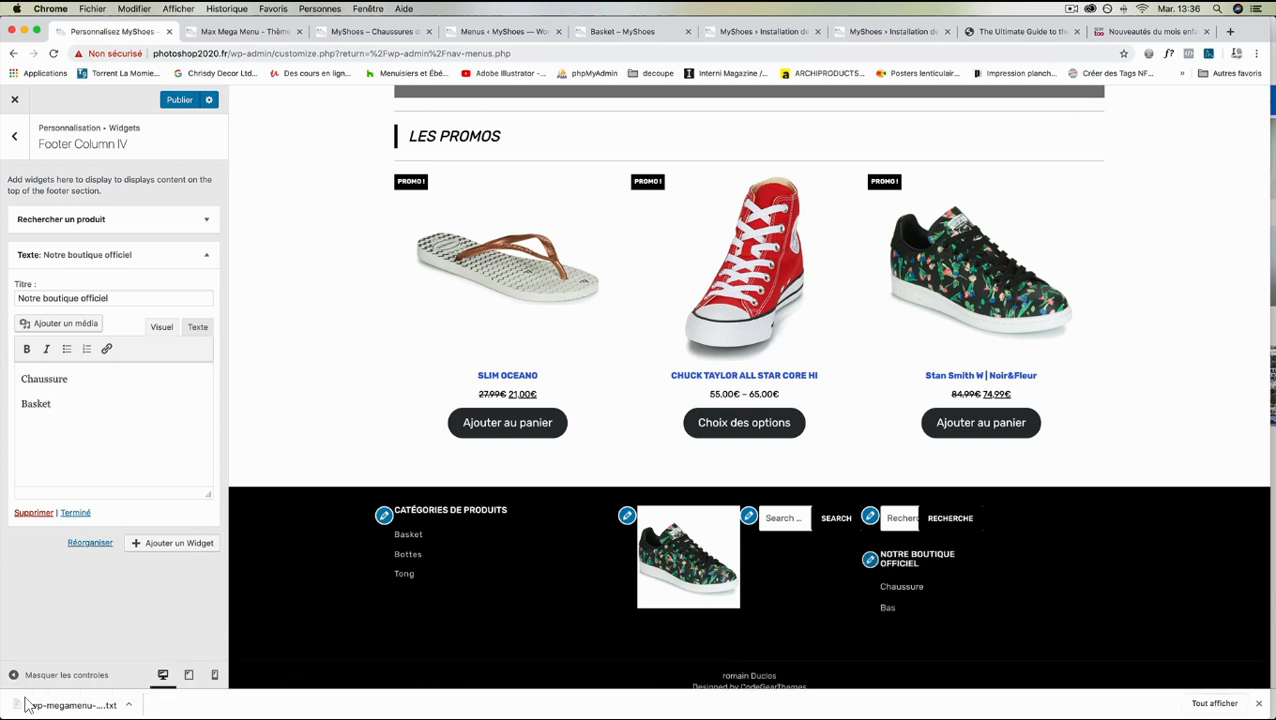
key(super+shift+Left)
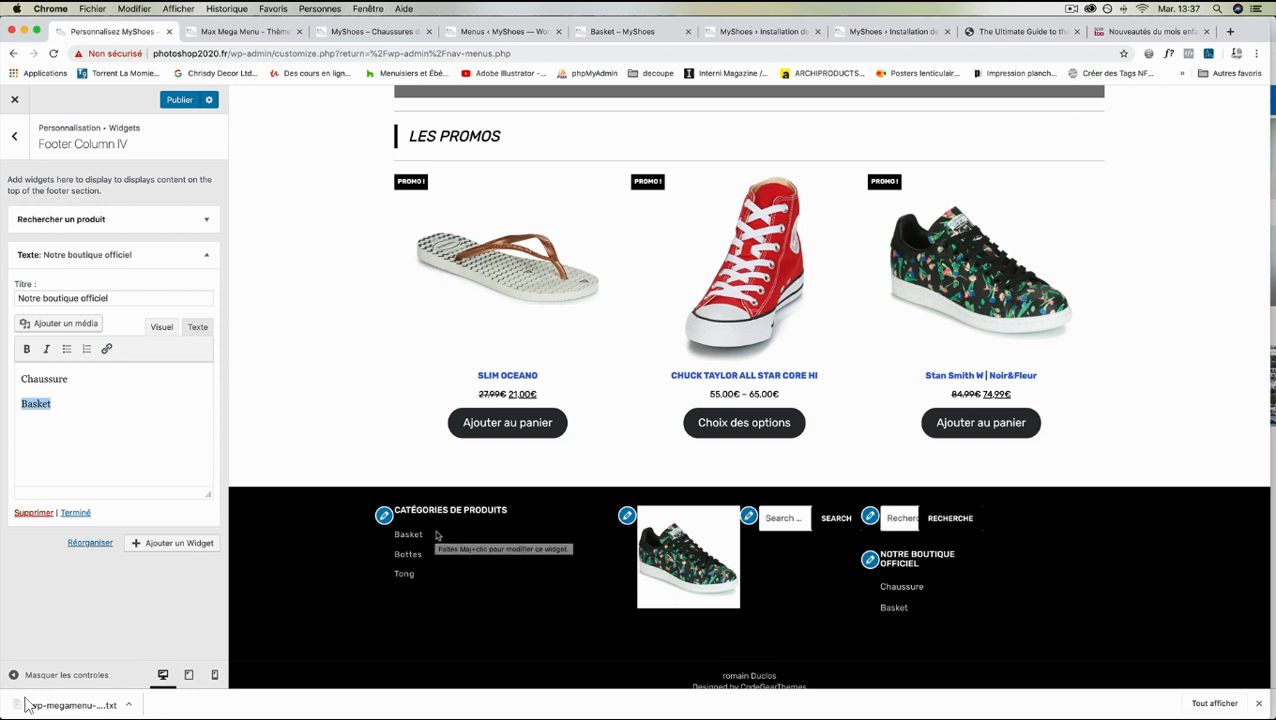
- Add a Max Mega Menu widget to Footer Column V and set its menu location to Primary Menu
scroll(540, 485, up, 10)
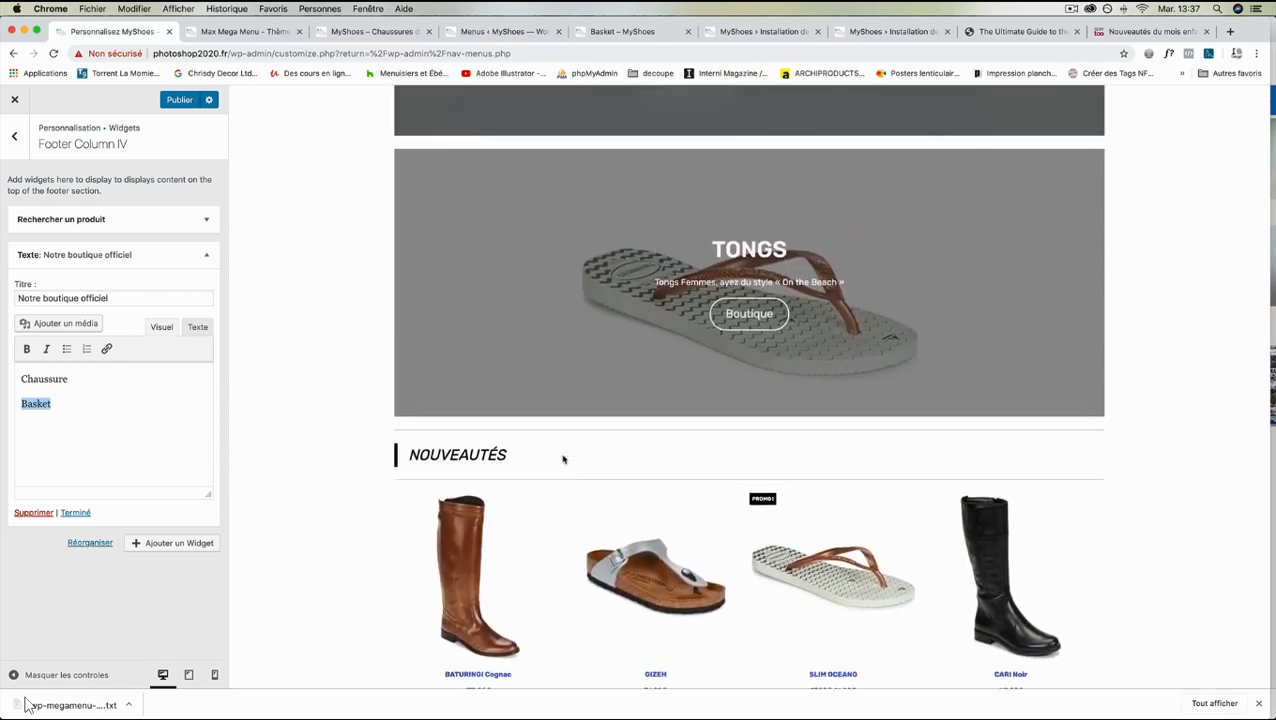
scroll(563, 459, down, 10)
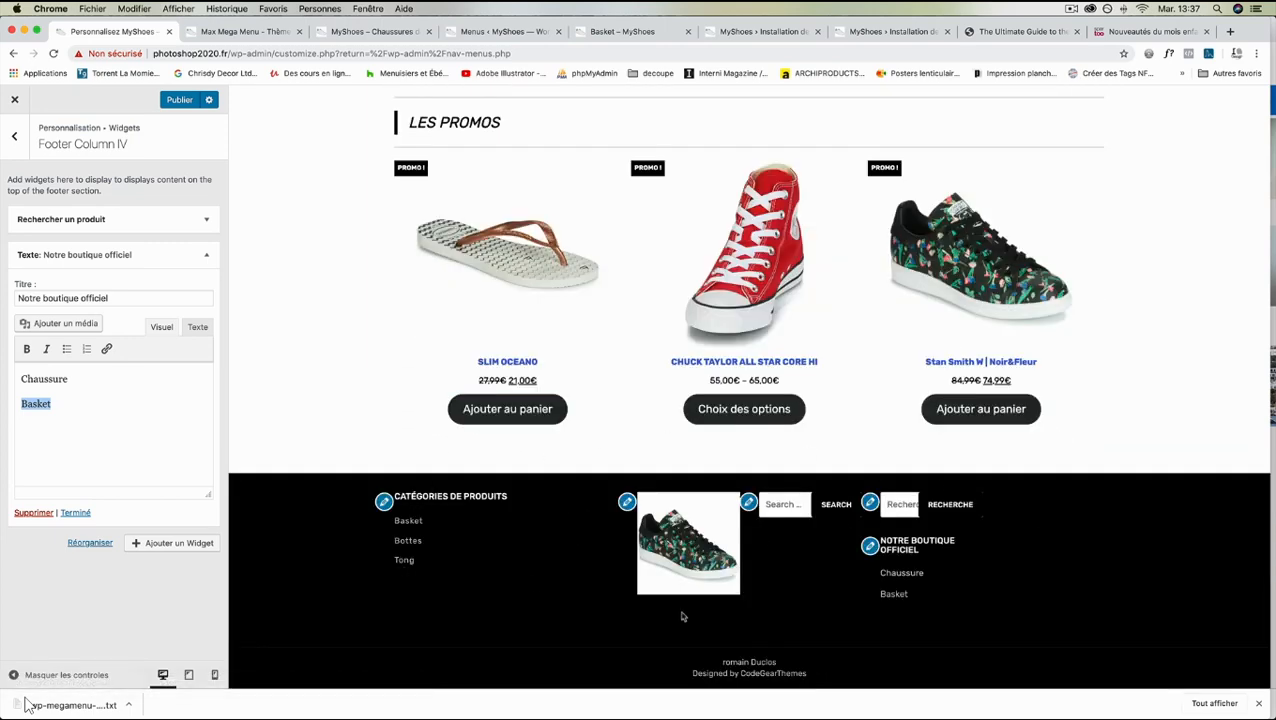
click(14, 138)
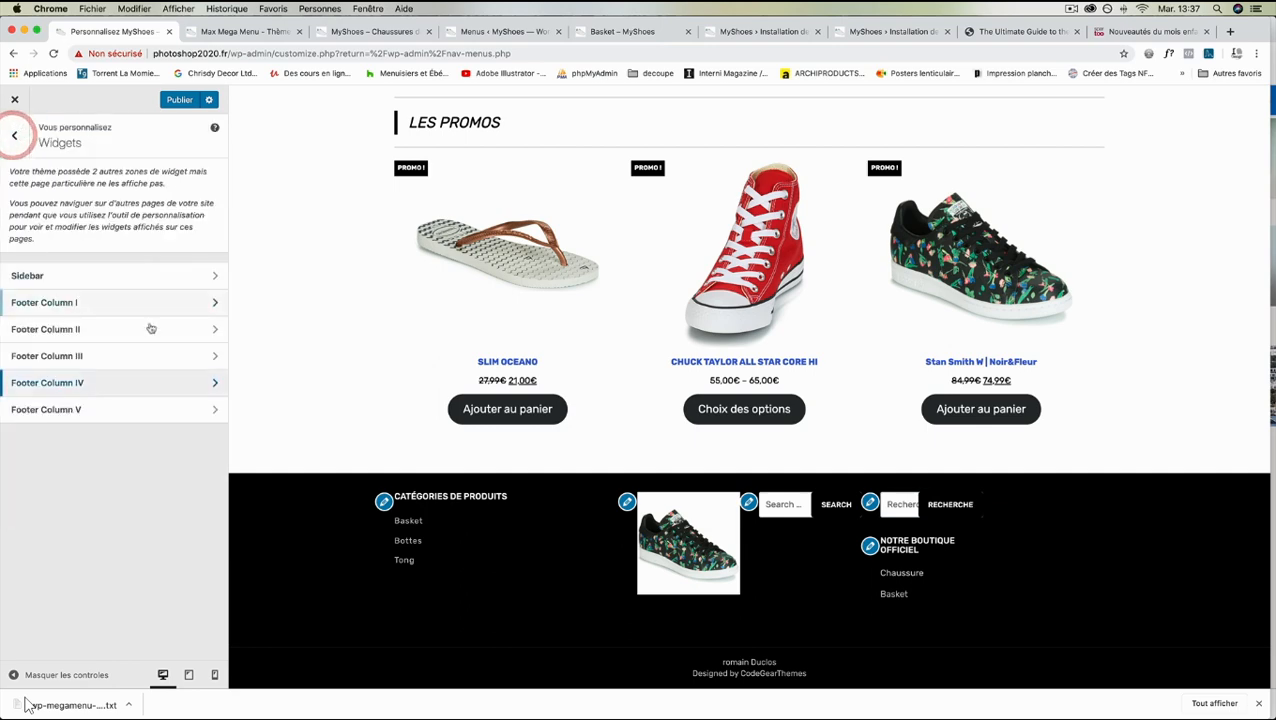
click(190, 411)
click(180, 216)
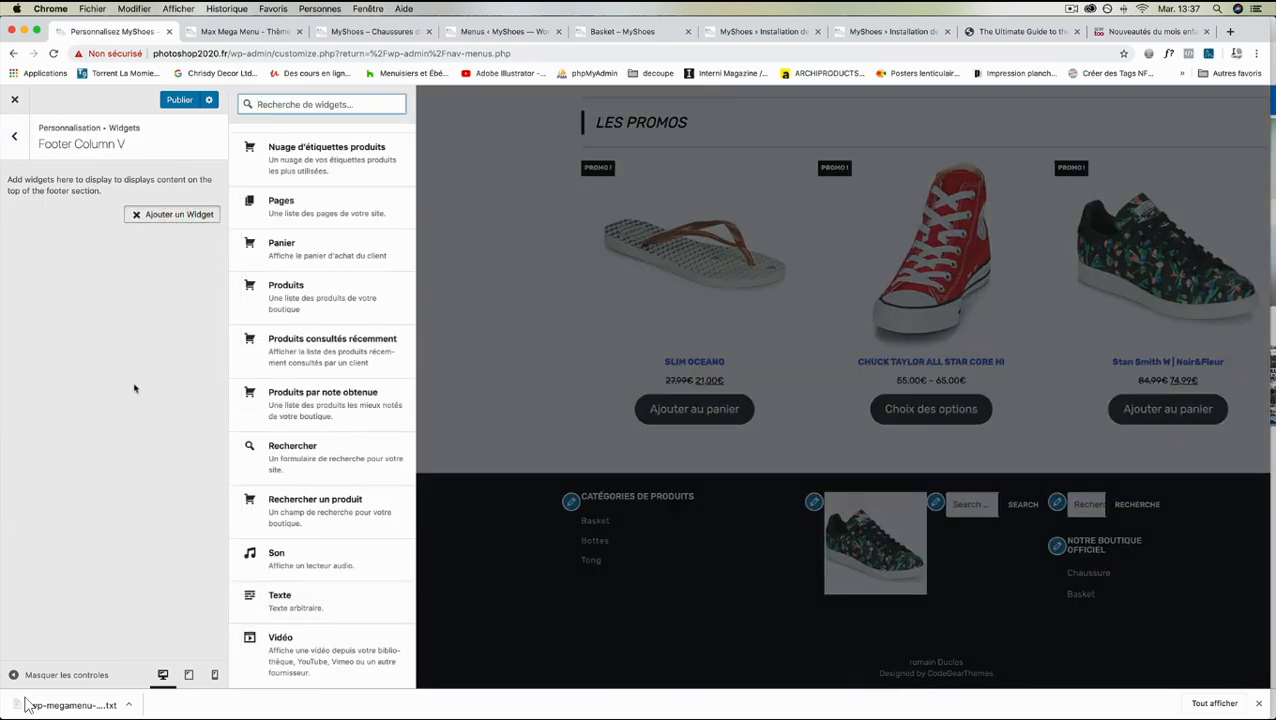
scroll(312, 451, up, 6)
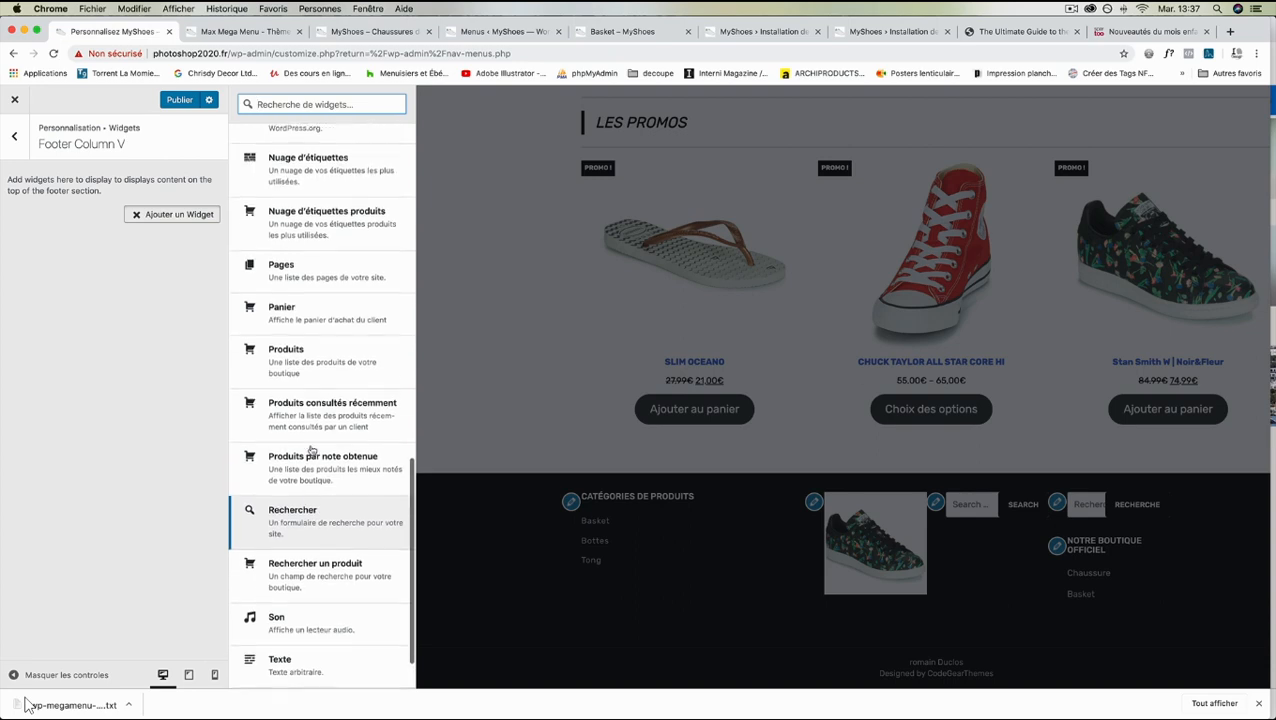
scroll(310, 450, up, 4)
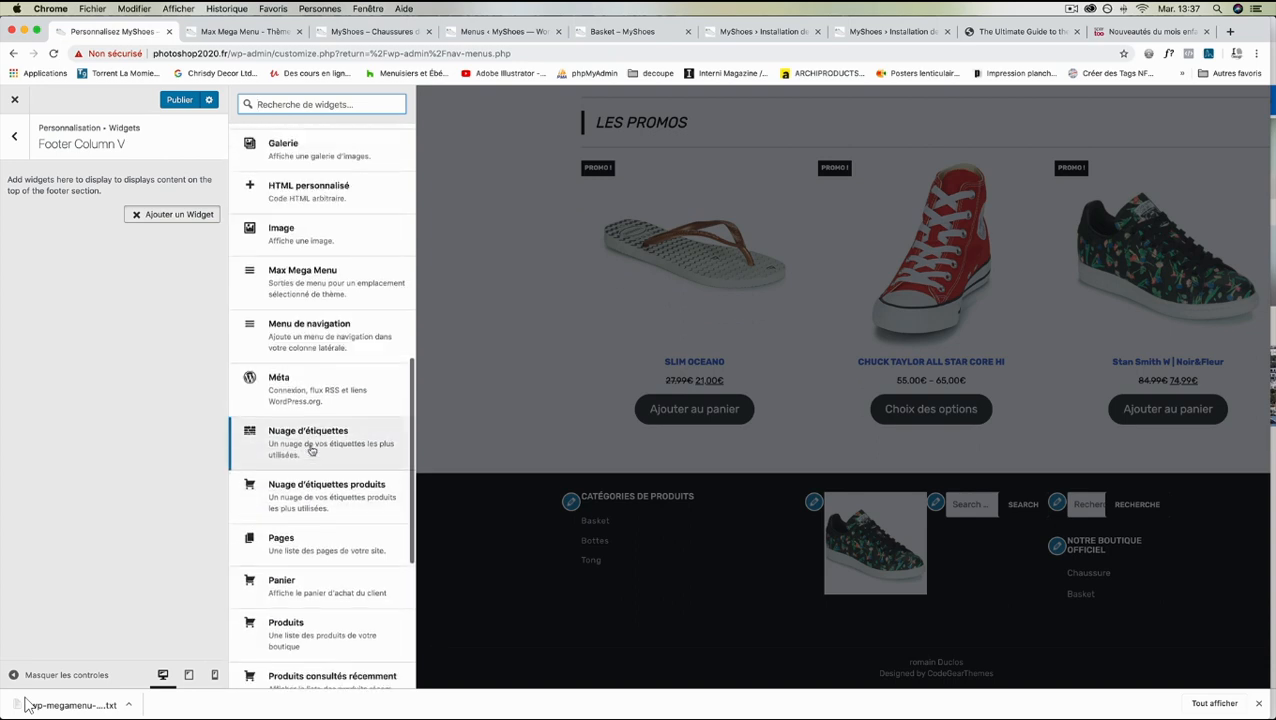
click(303, 402)
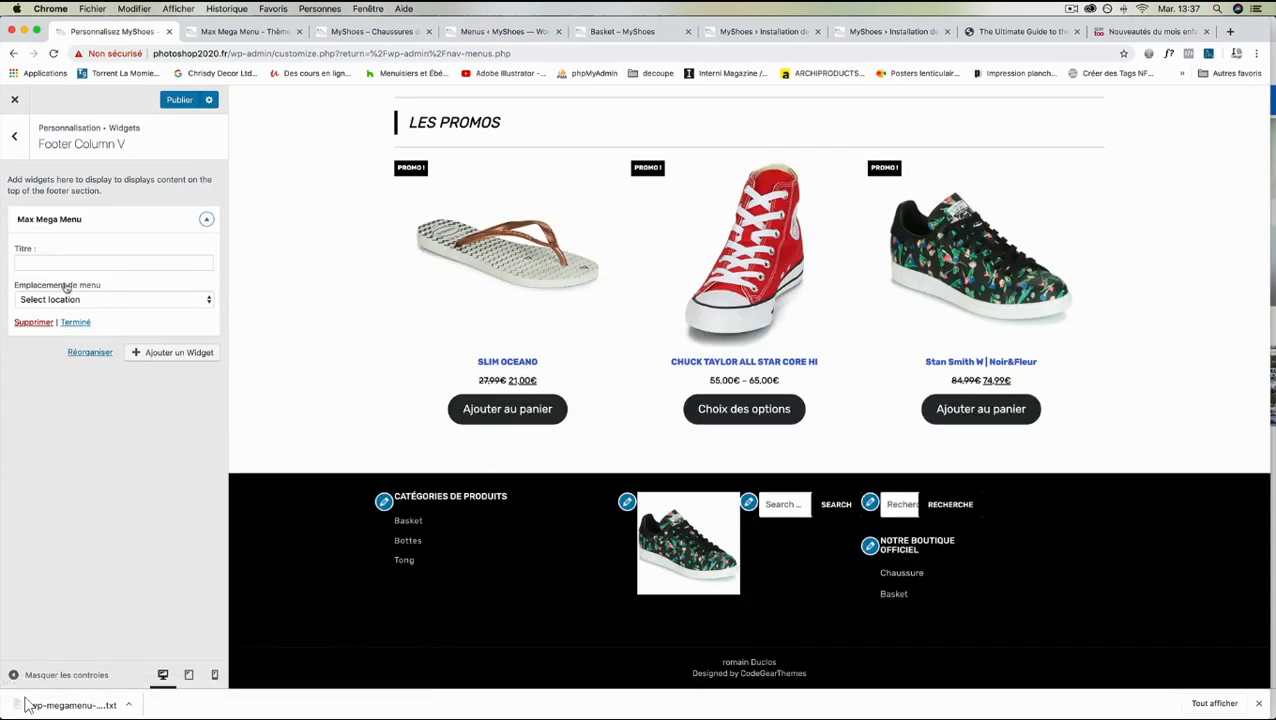
click(64, 299)
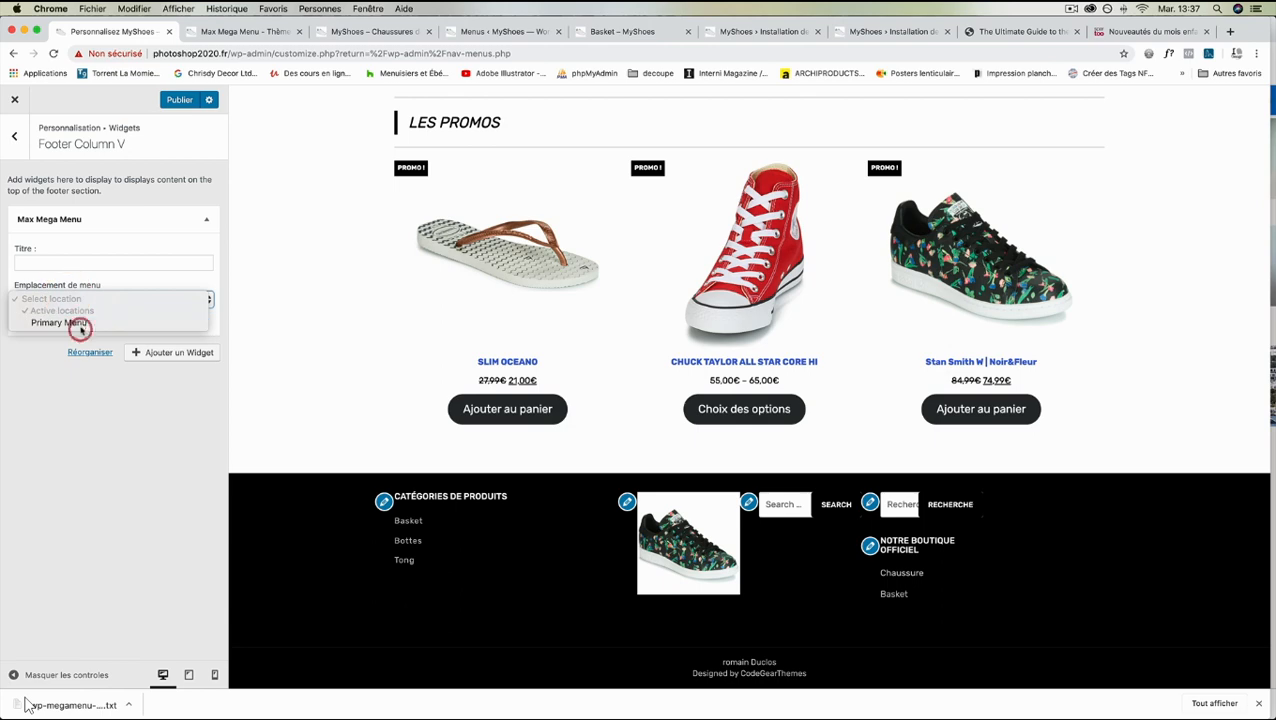
click(79, 323)
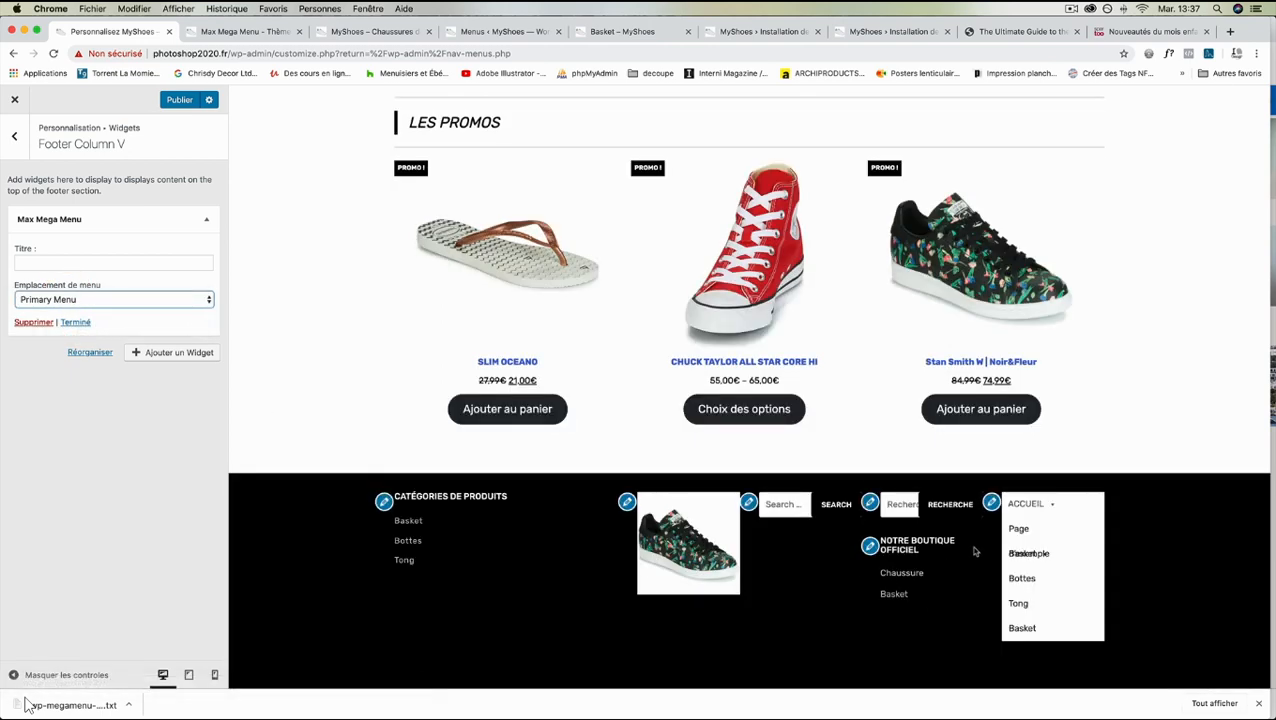
- Examine how the mega menu and its submenus display in the footer preview
mouse_move(1020, 507)
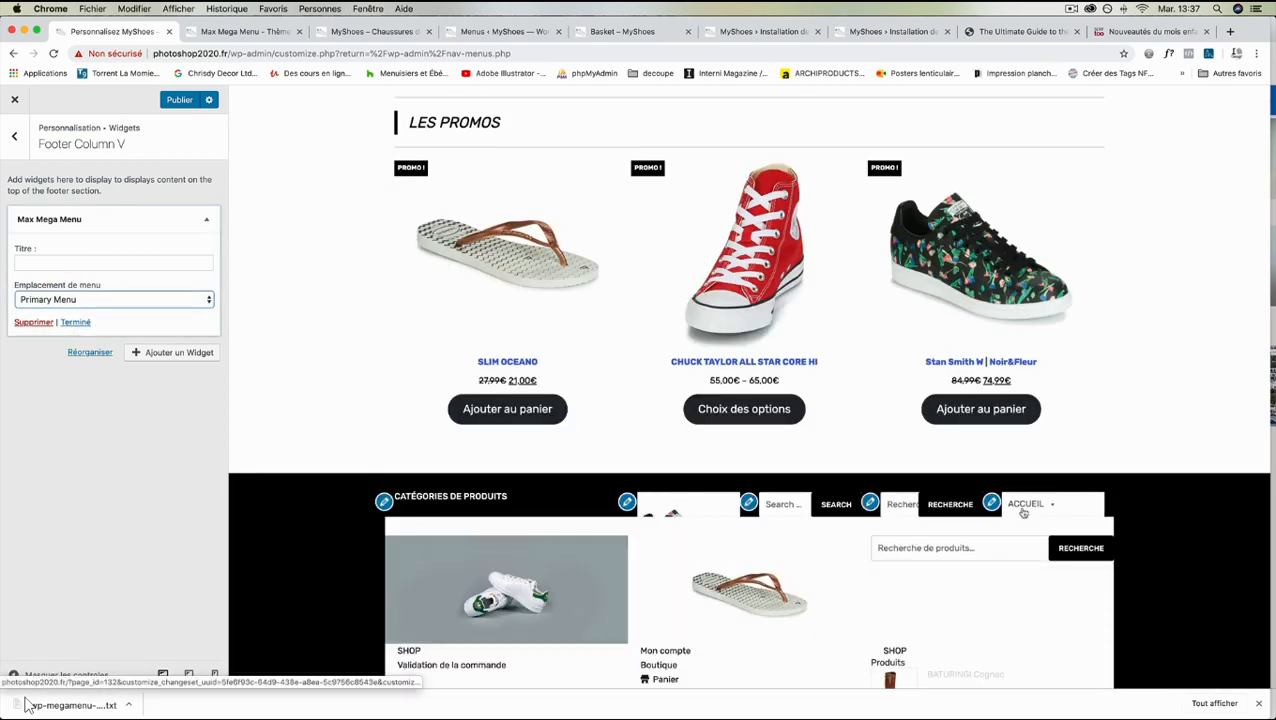
scroll(1023, 513, down, 3)
scroll(1023, 513, down, 2)
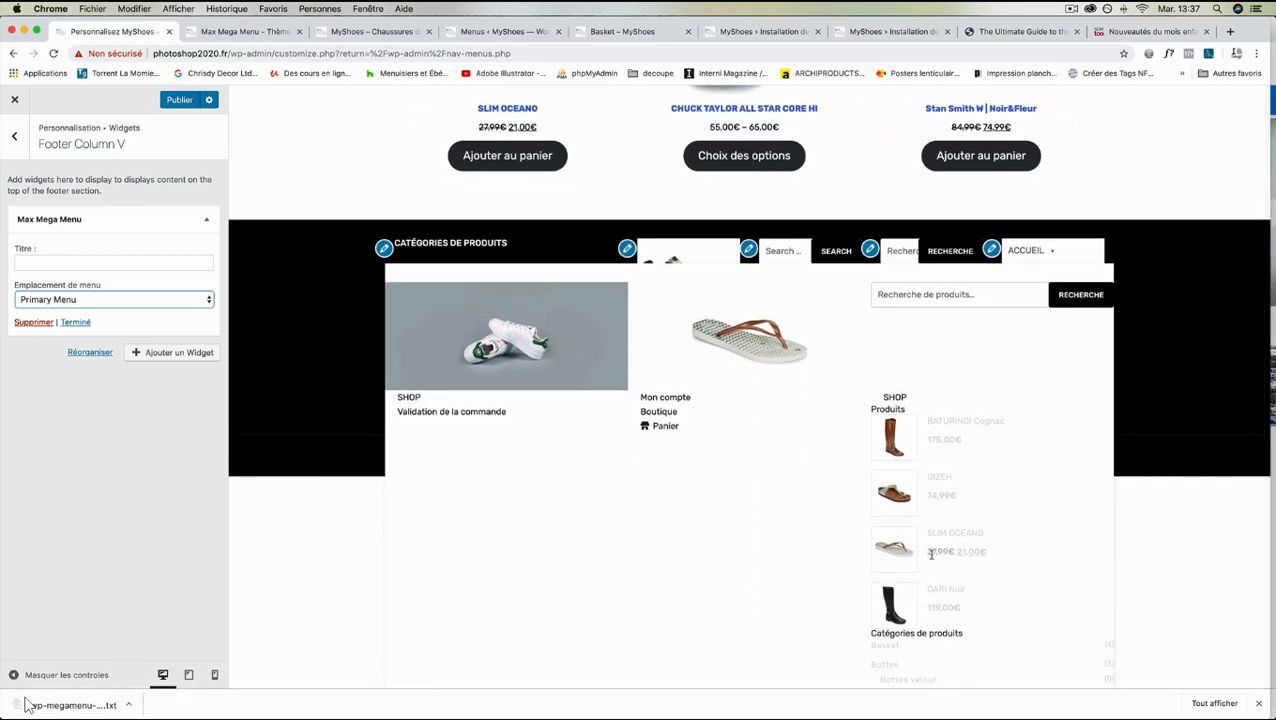
scroll(1036, 250, up, 4)
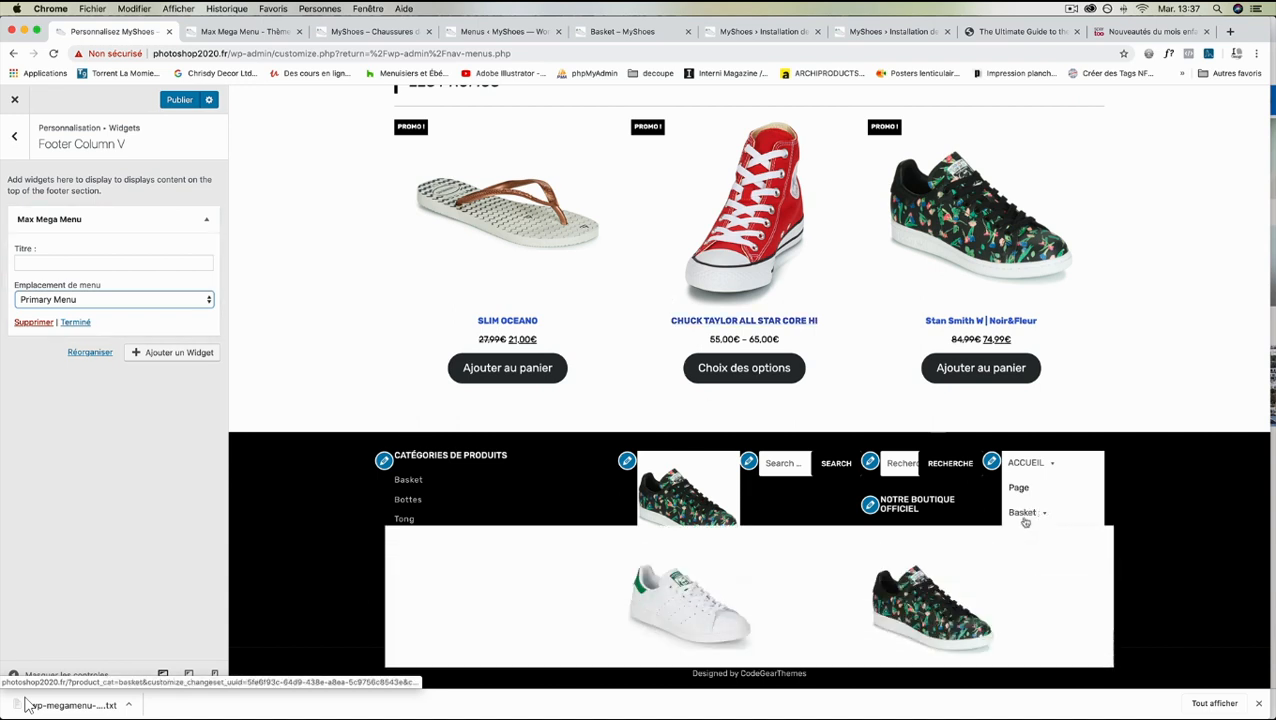
mouse_move(1027, 473)
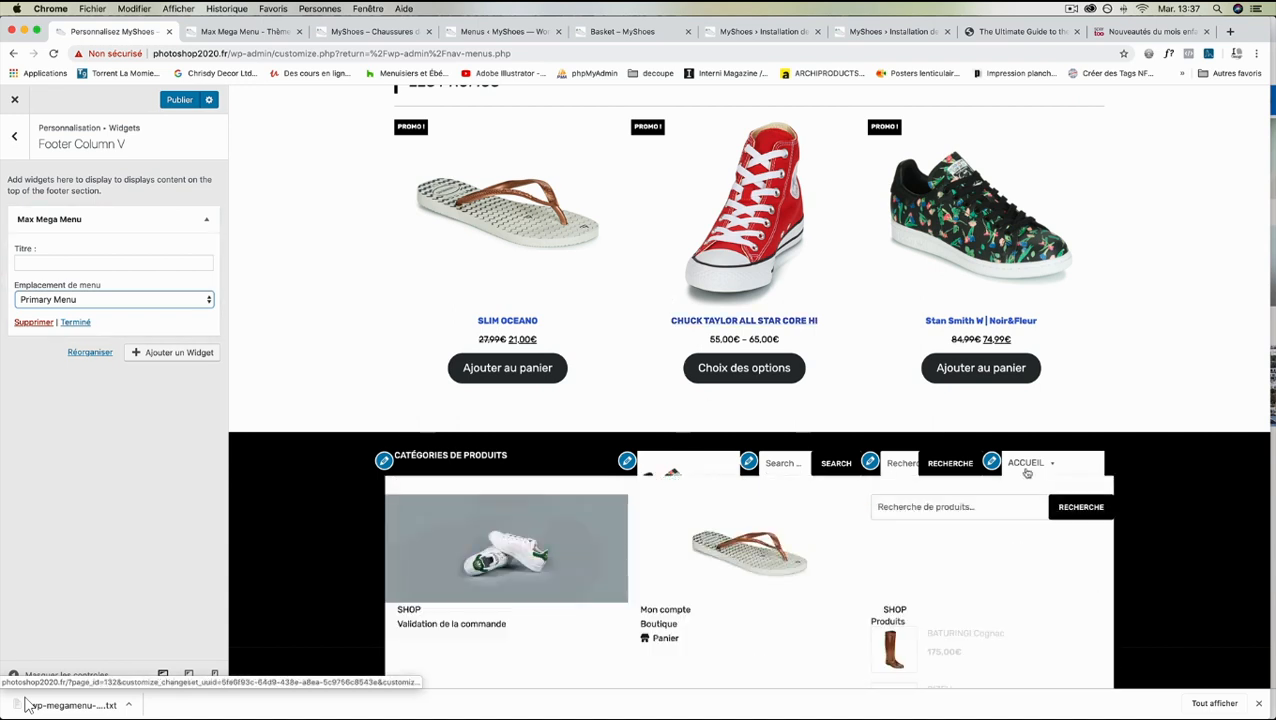
scroll(829, 621, down, 2)
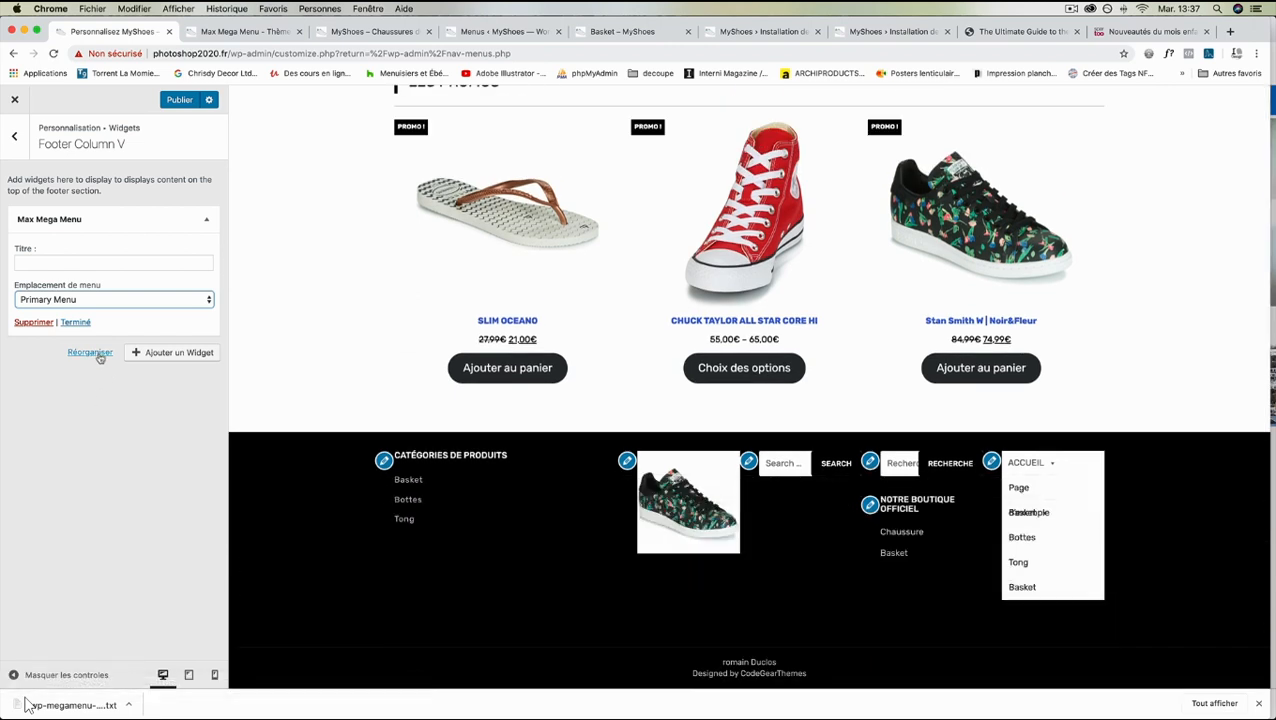
- Delete the Max Mega Menu widget from Footer Column V
click(991, 461)
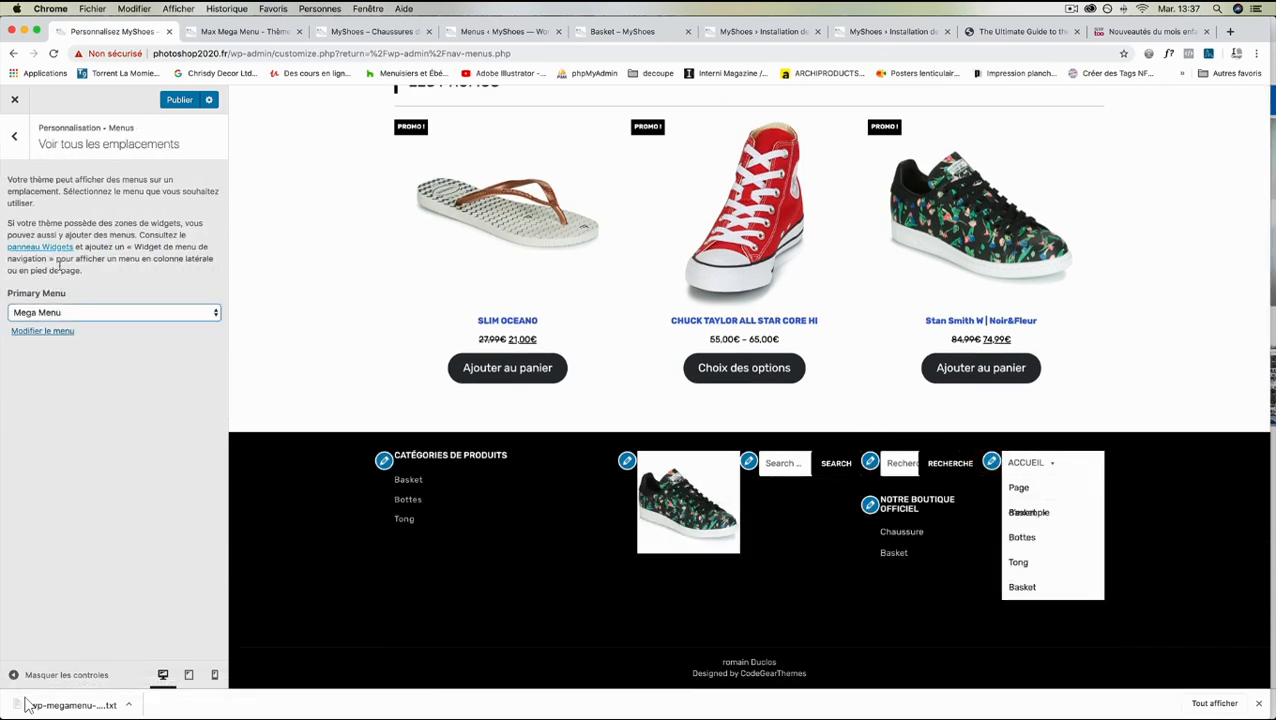
click(45, 331)
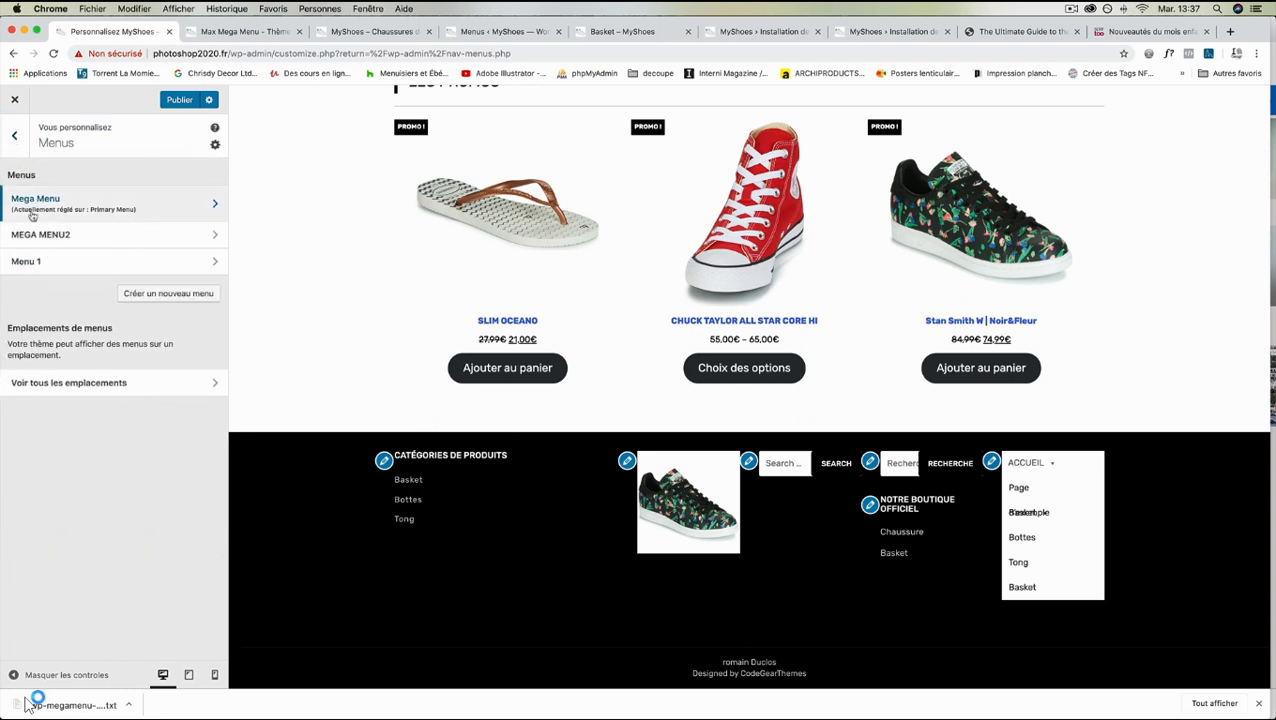
click(10, 130)
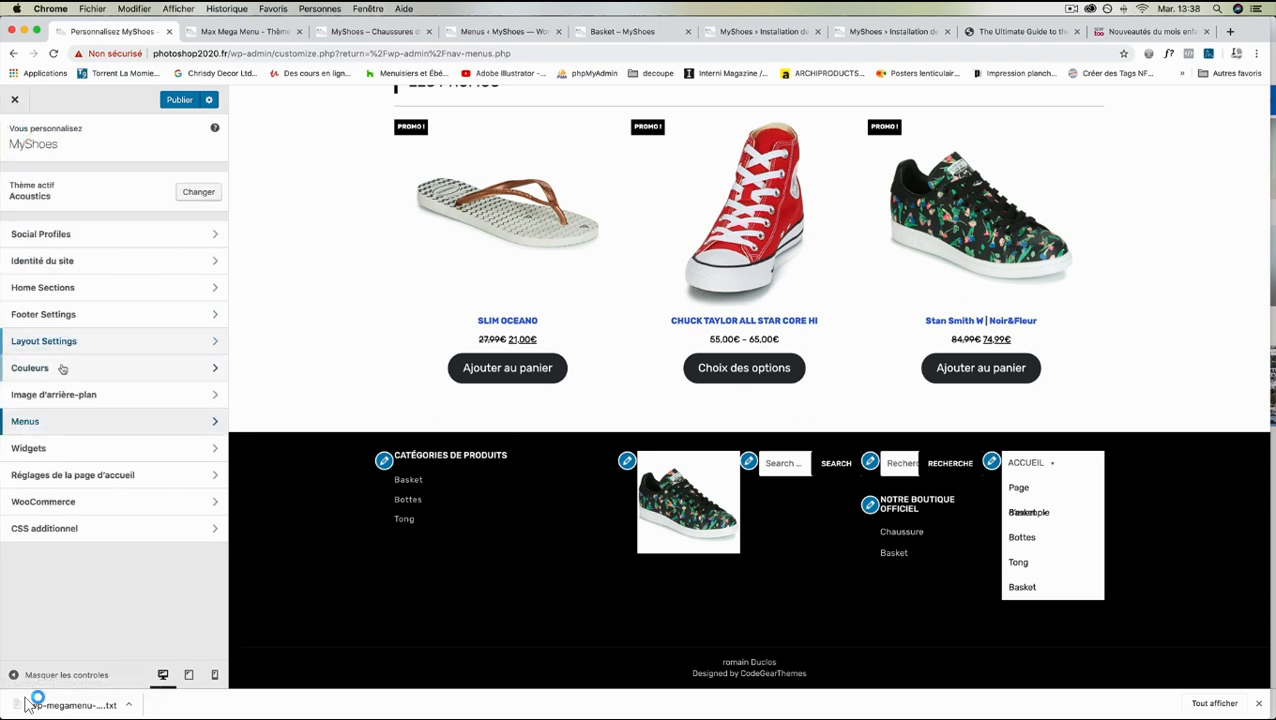
click(57, 450)
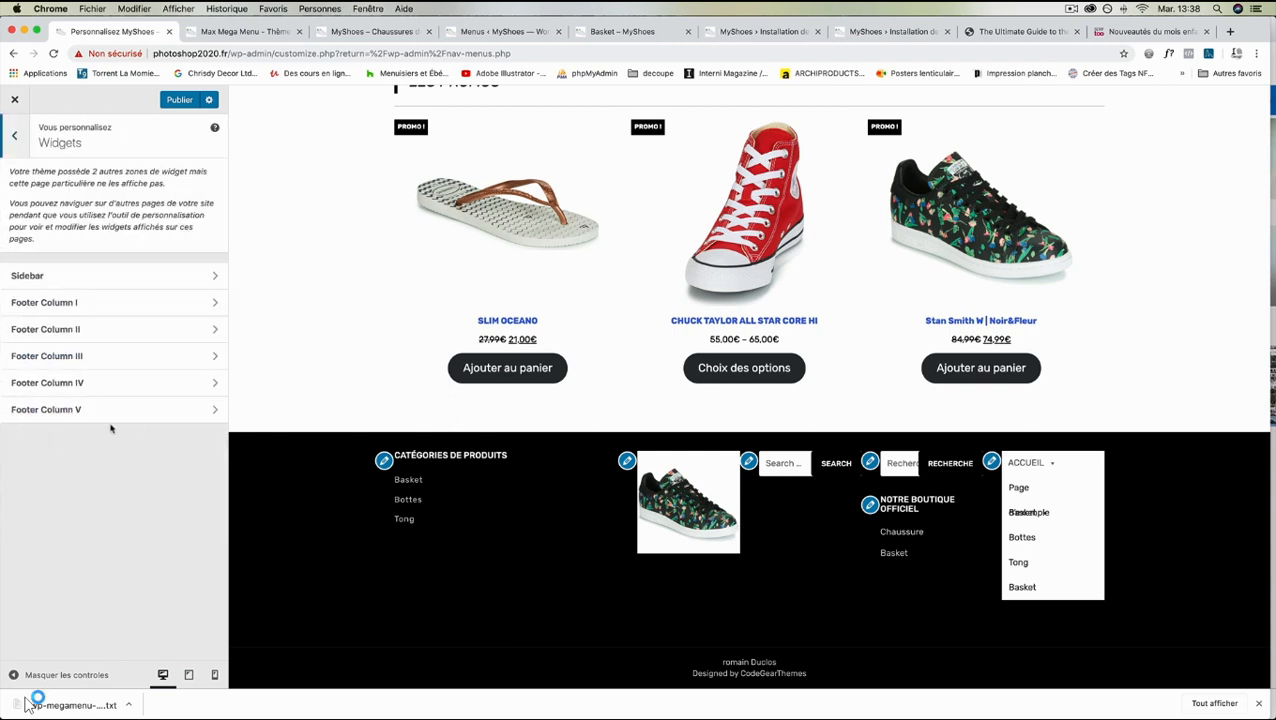
click(181, 411)
click(33, 322)
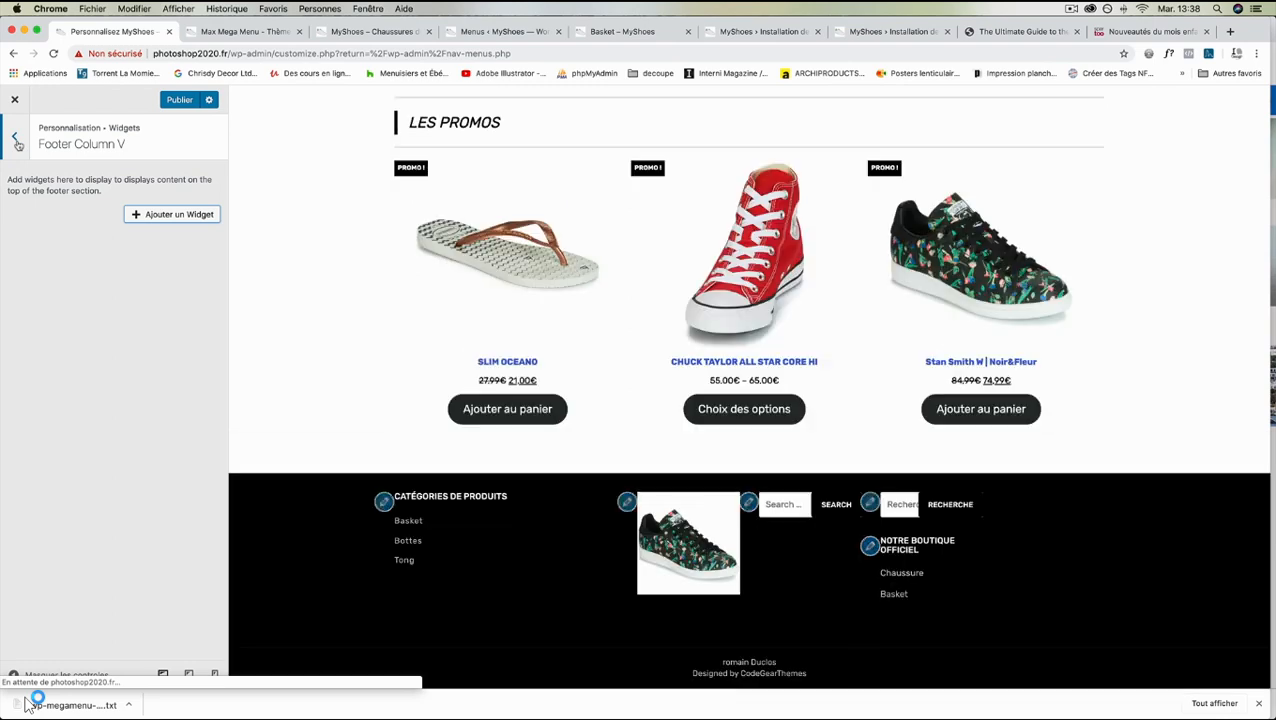
- Delete the Rechercher widget from Footer Column III and return to the list of widget areas
click(15, 140)
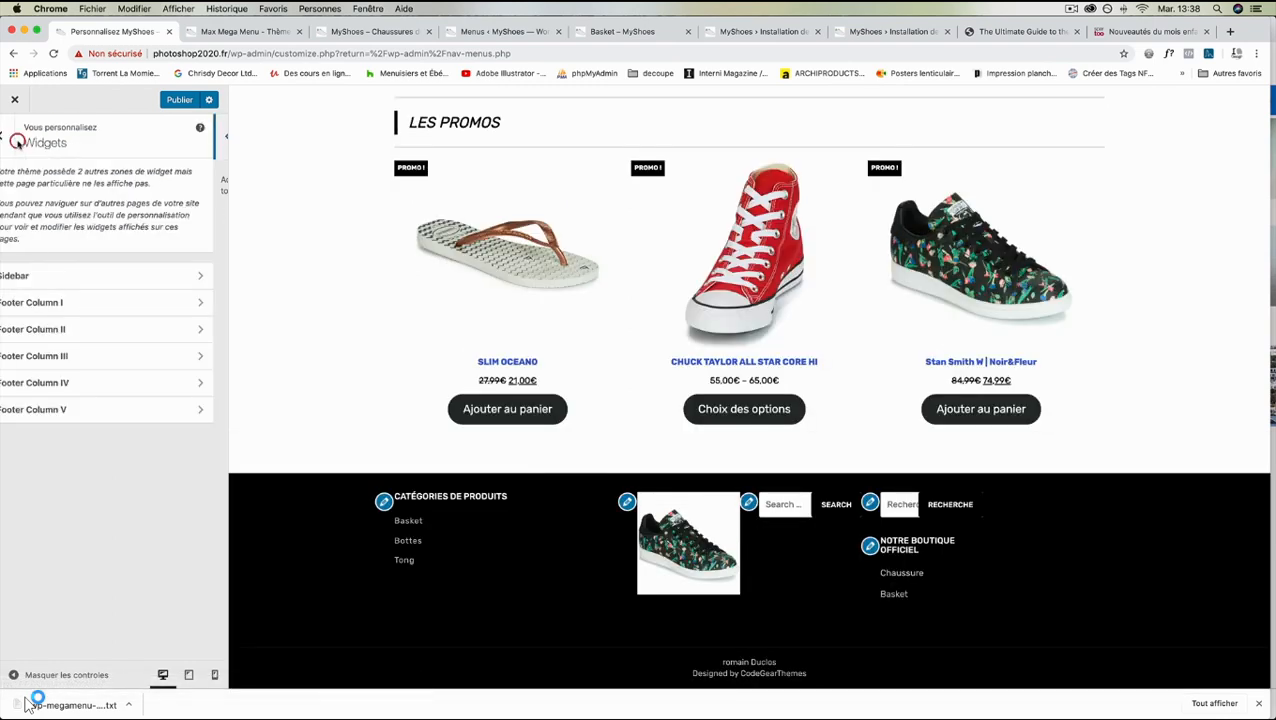
click(213, 357)
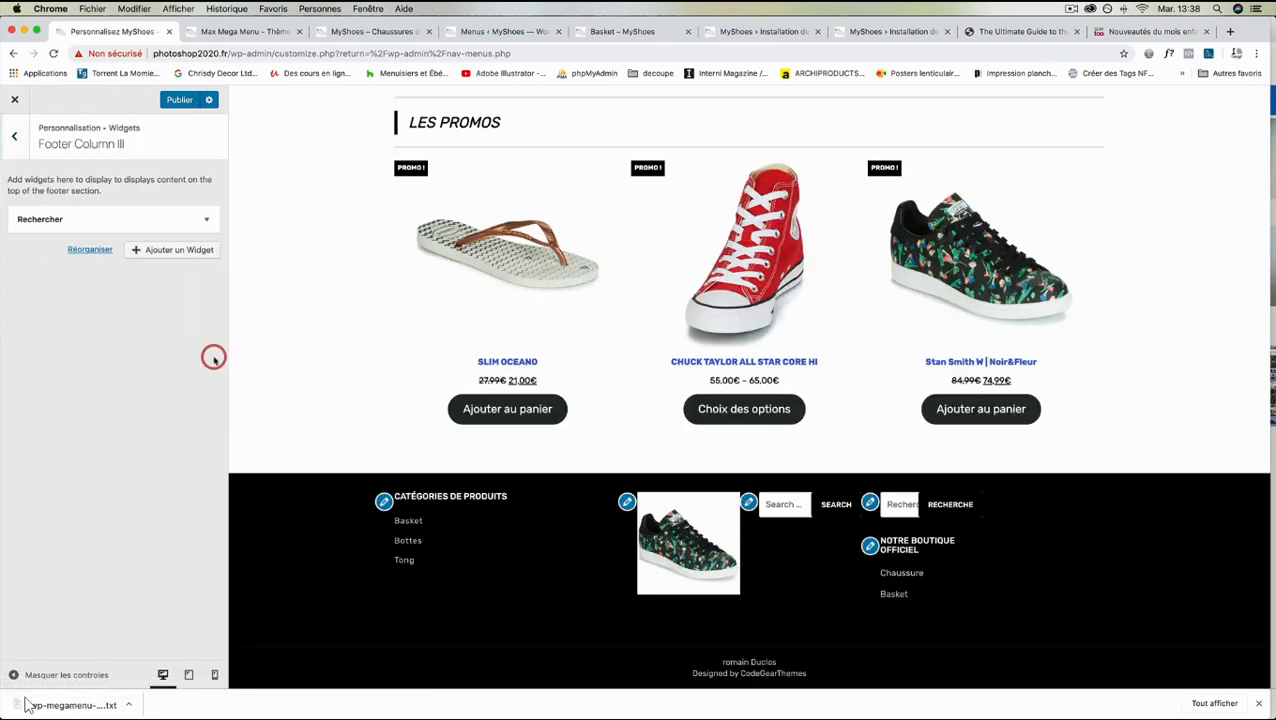
click(123, 223)
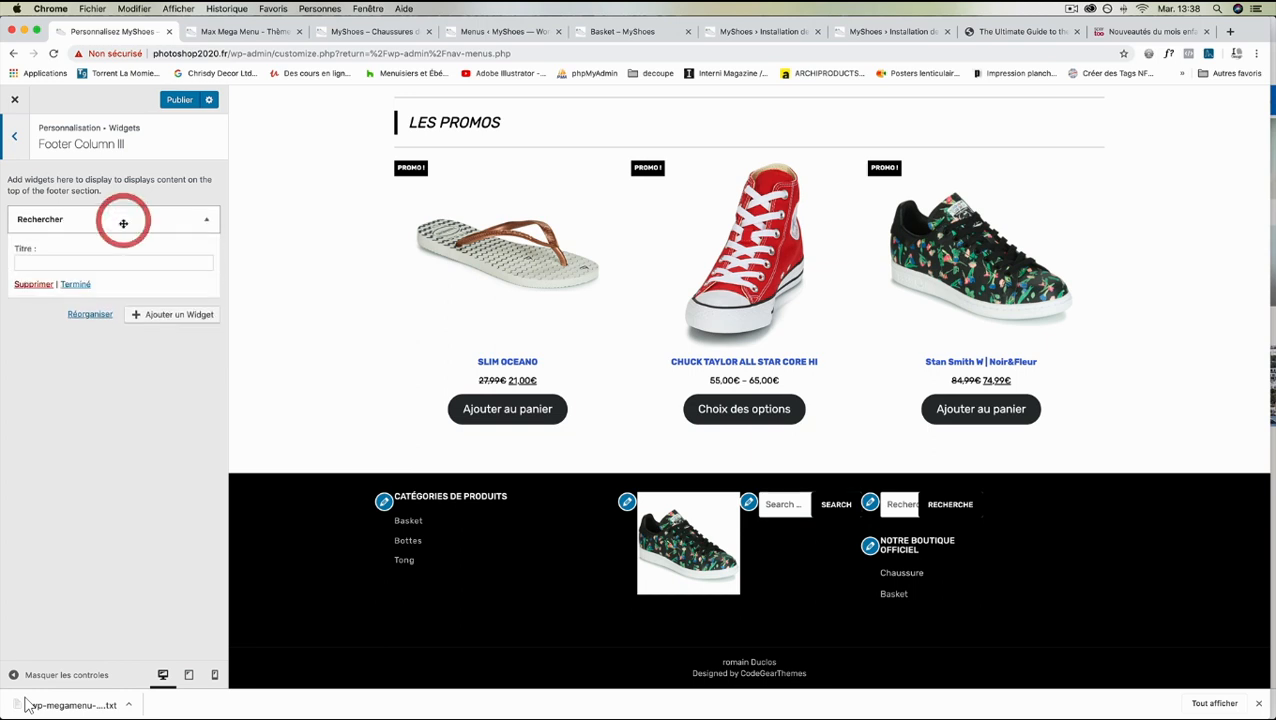
click(33, 284)
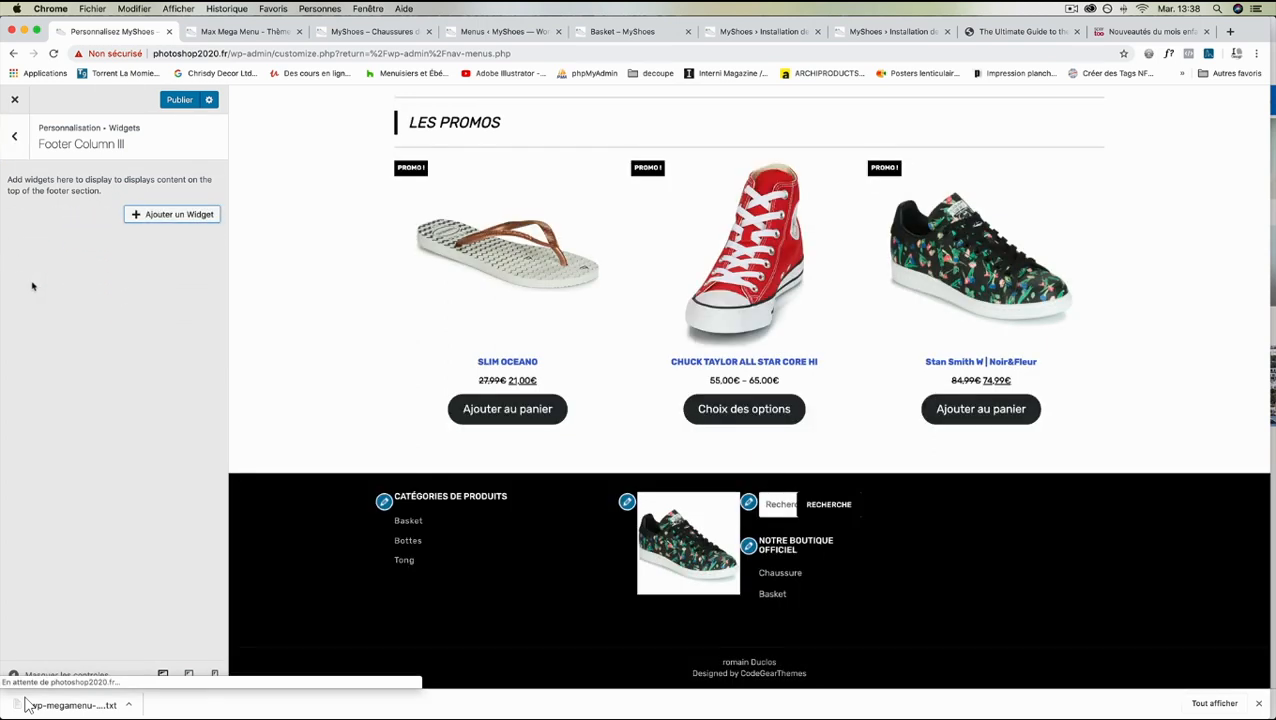
click(14, 136)
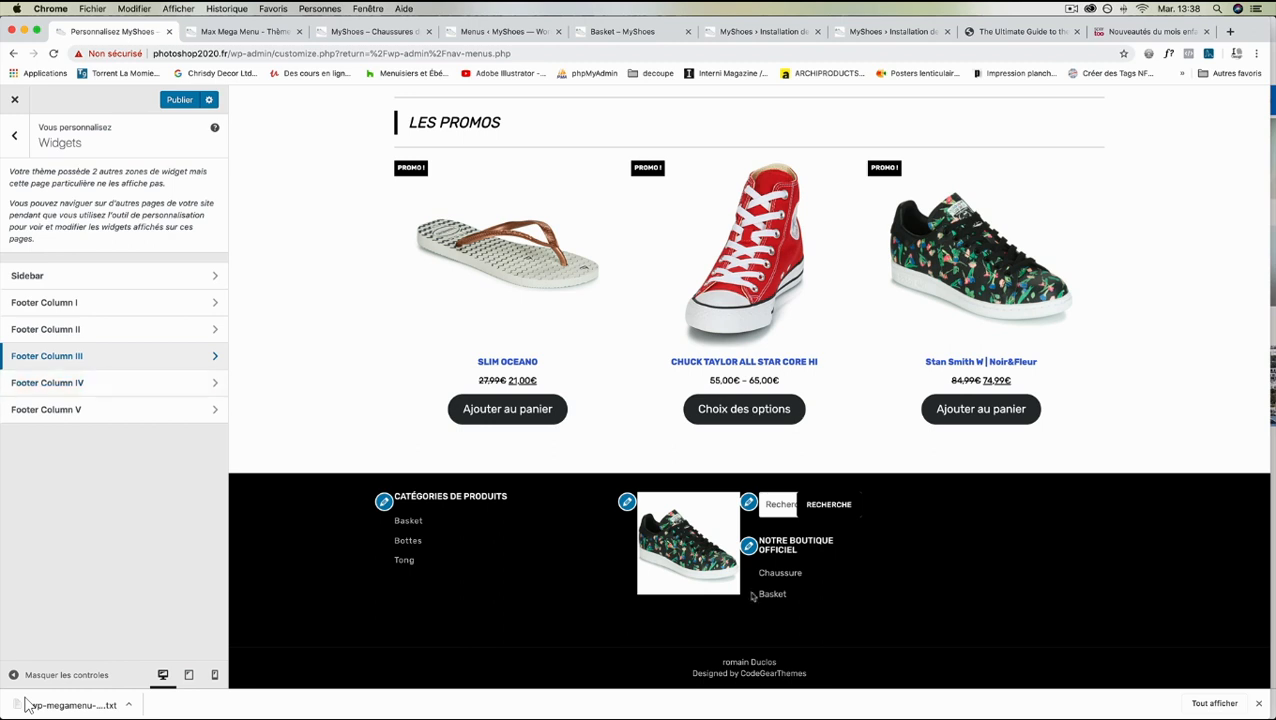
- Format the Chaussure and Basket lines of the "Notre boutique officiel" text widget as a bulleted list
click(749, 547)
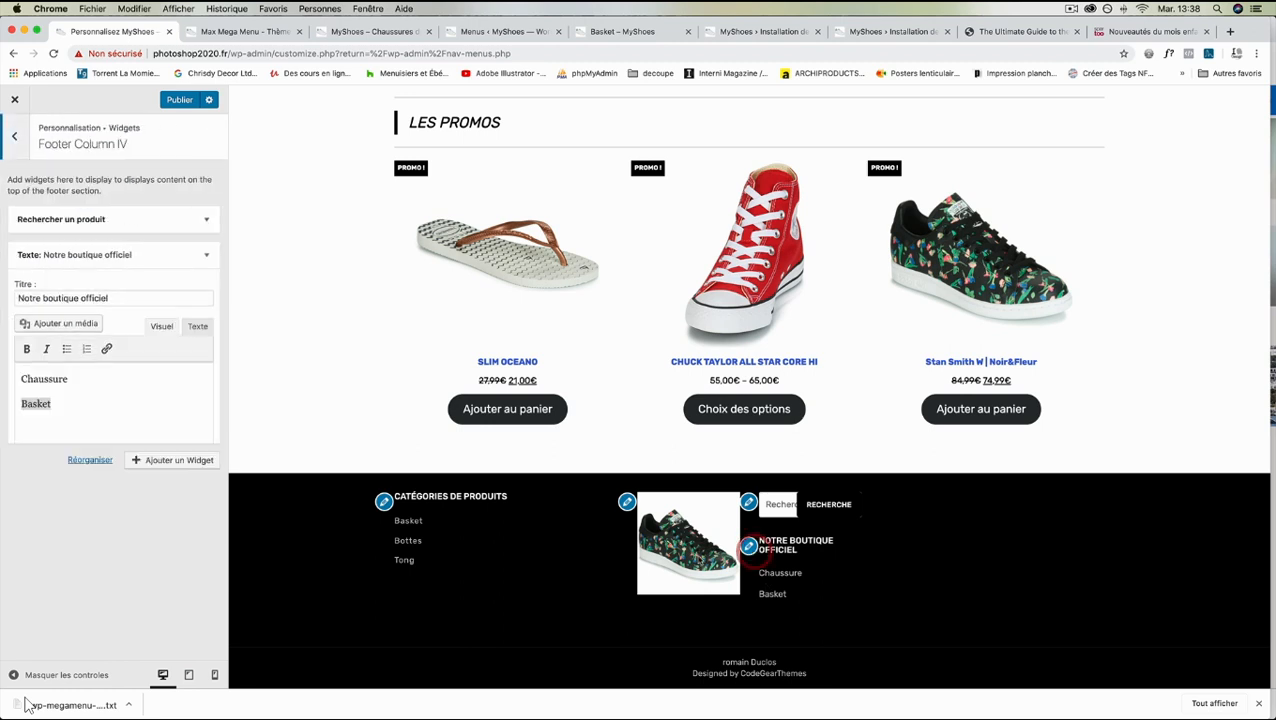
double_click(38, 404)
drag(64, 400, 21, 396)
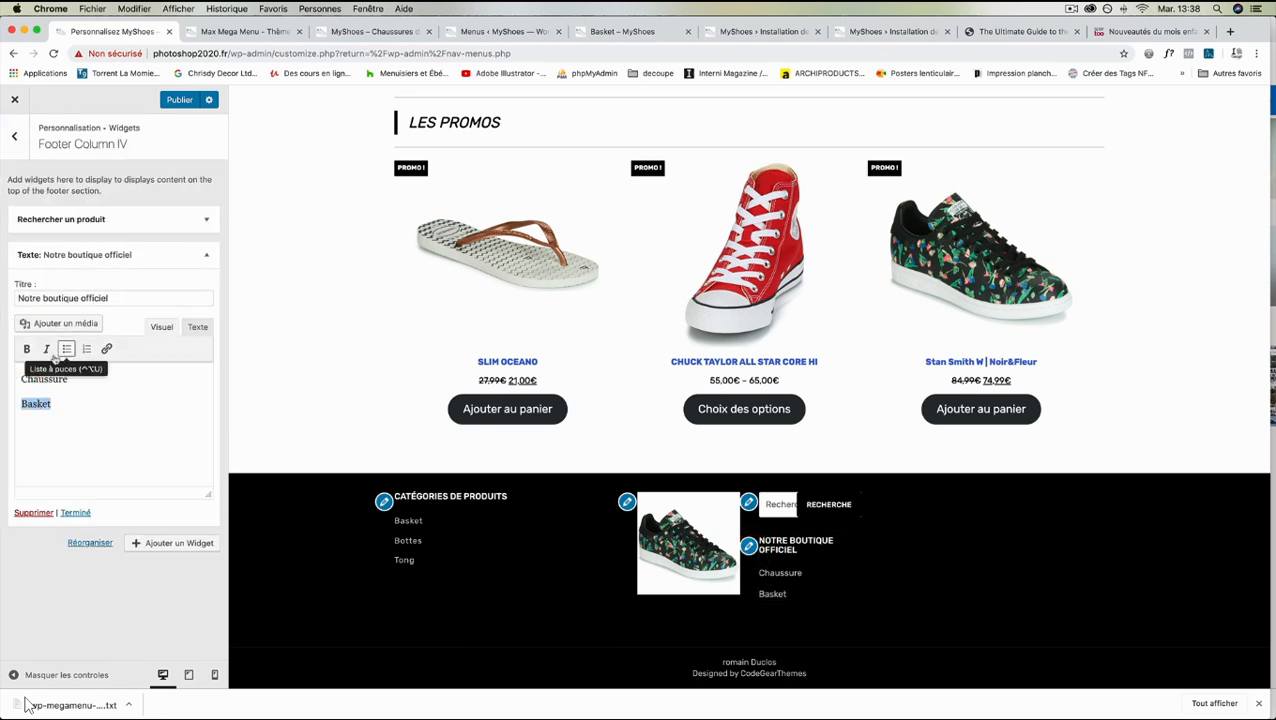
click(66, 349)
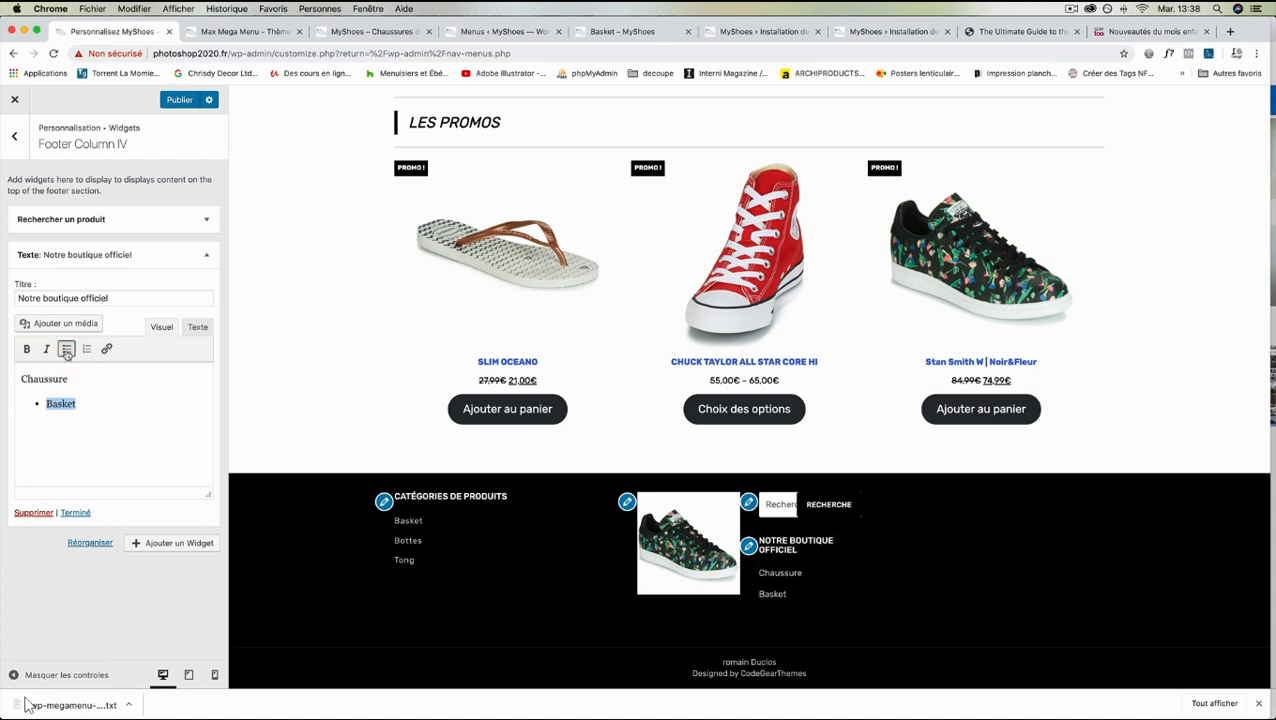
click(71, 431)
drag(79, 404, 20, 372)
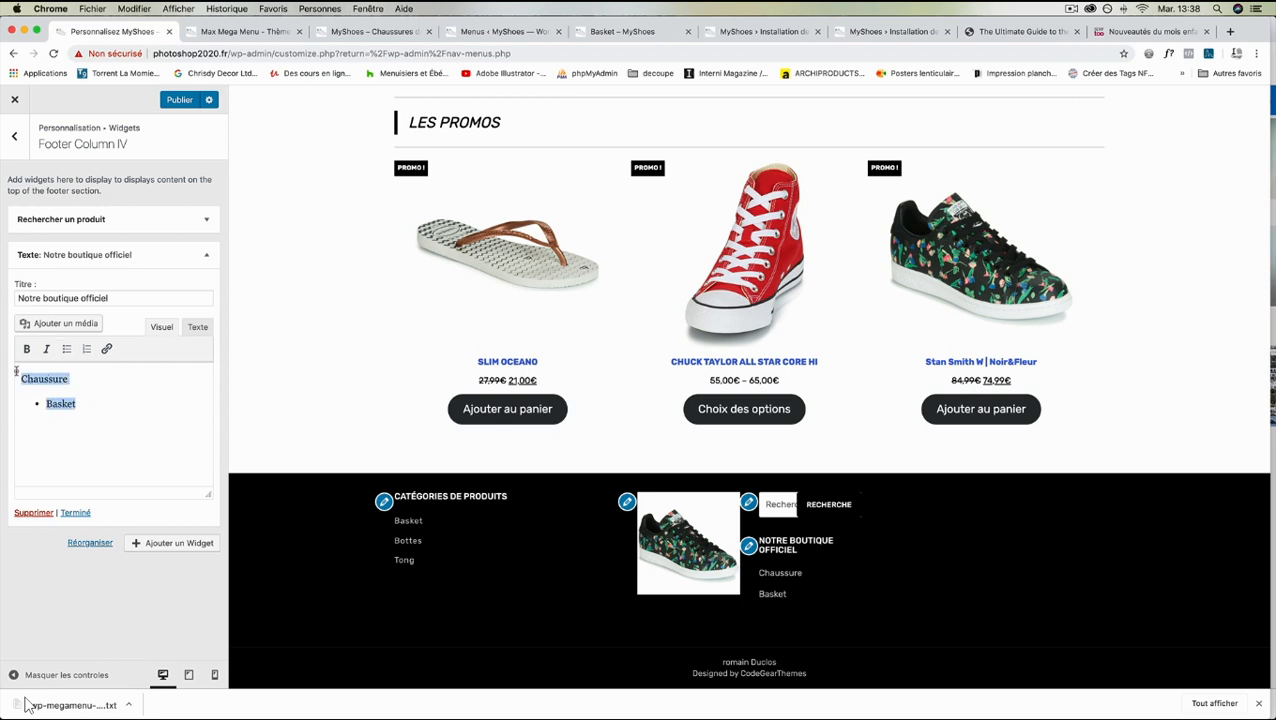
click(66, 349)
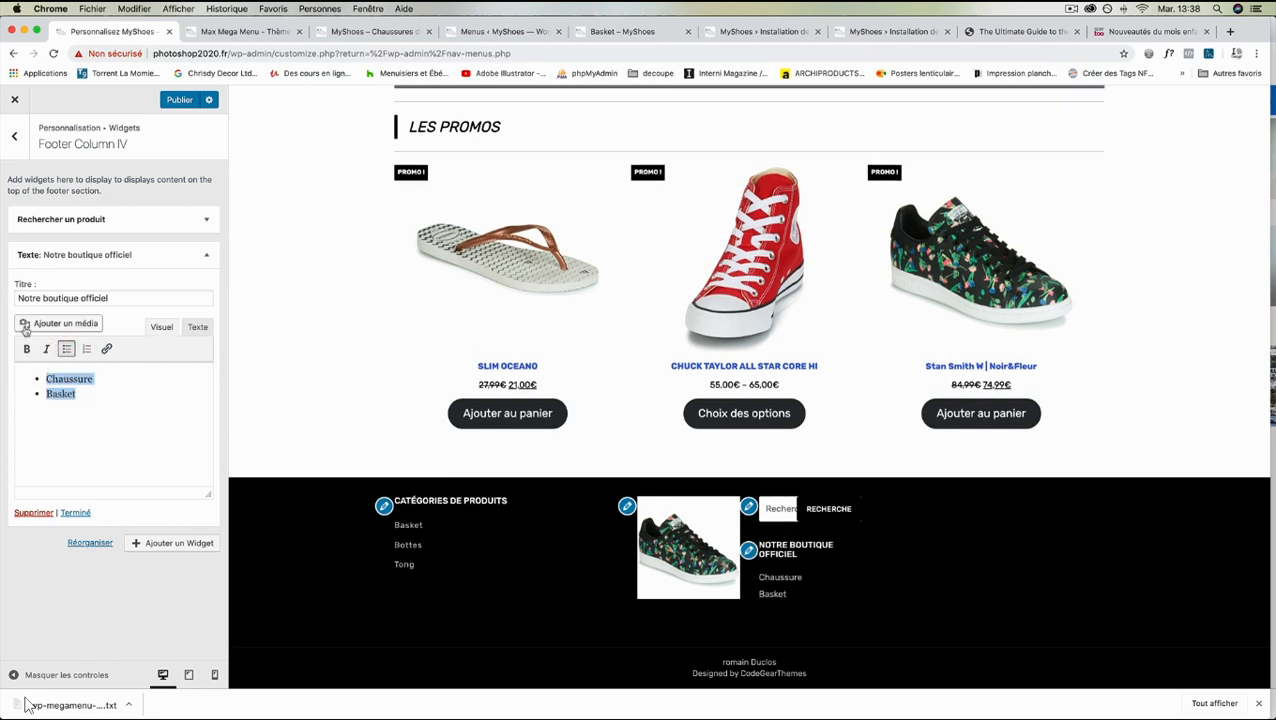
- Try italics on the Chaussure and Basket lines, and remove both the italic and the bullet formatting
click(46, 349)
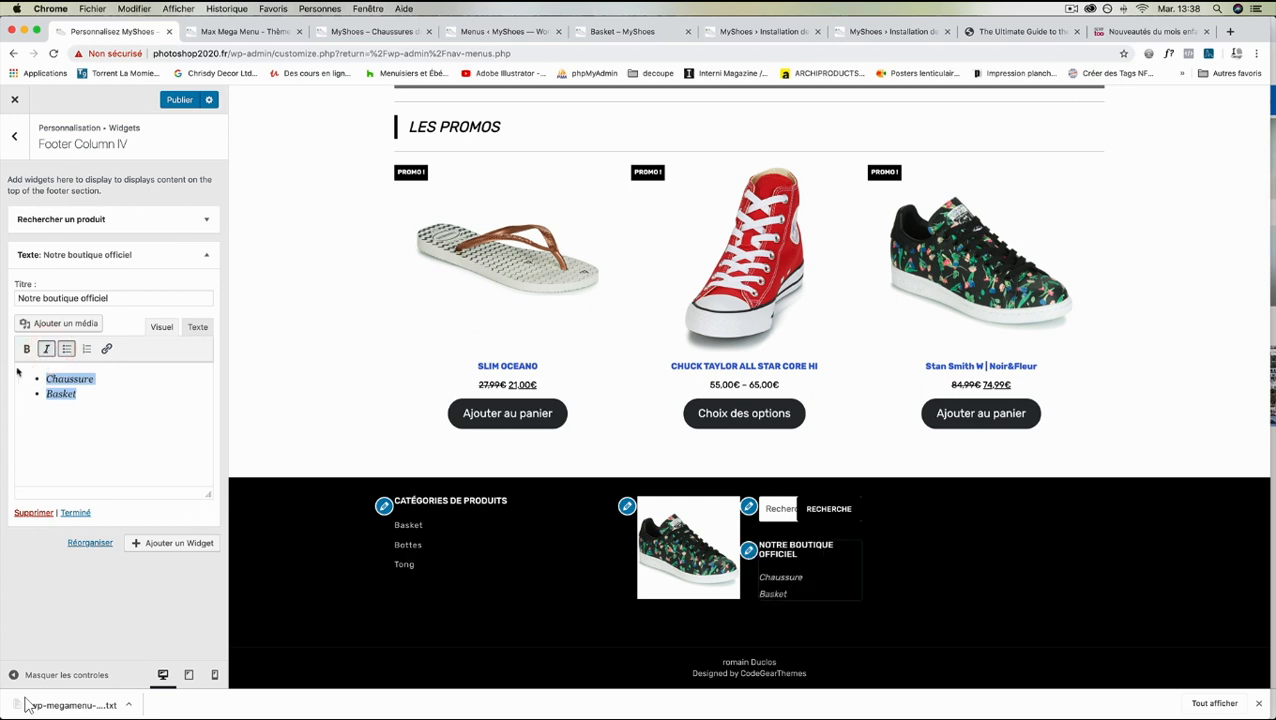
click(66, 349)
click(47, 350)
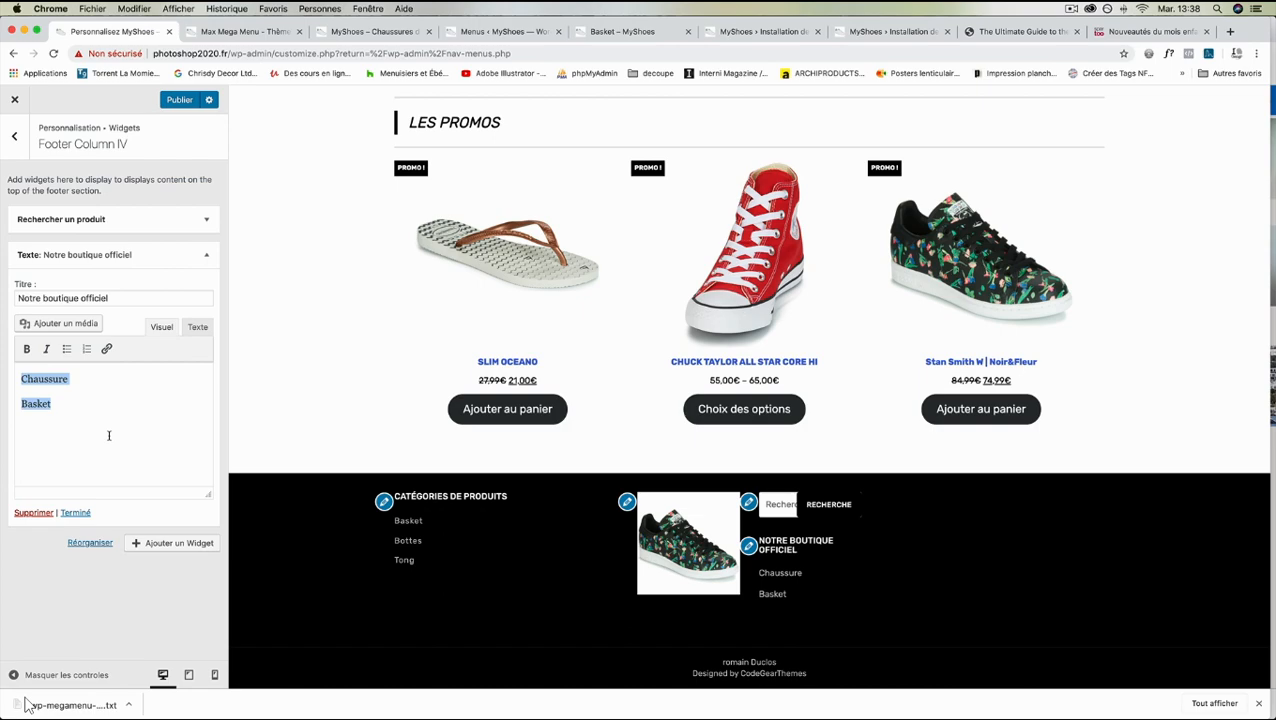
- Switch to the Spartoo new arrivals page and examine the layout of its footer
click(1150, 31)
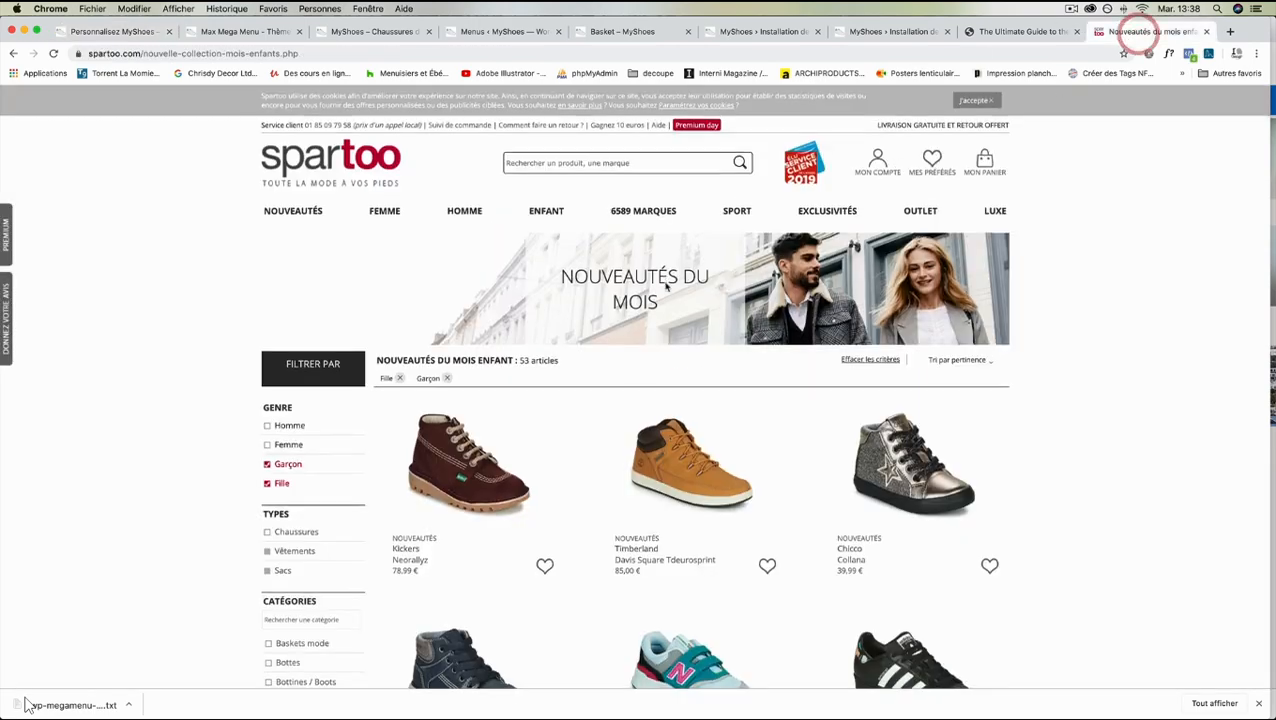
scroll(666, 288, down, 10)
scroll(666, 288, down, 15)
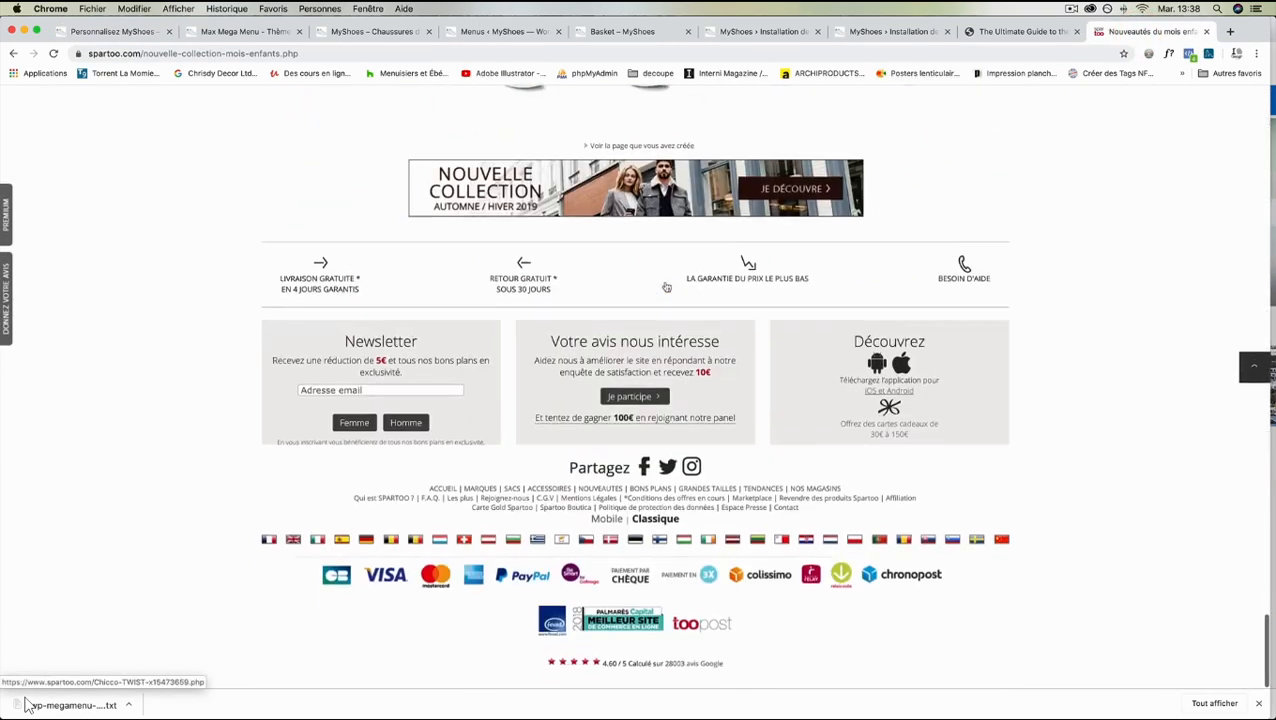